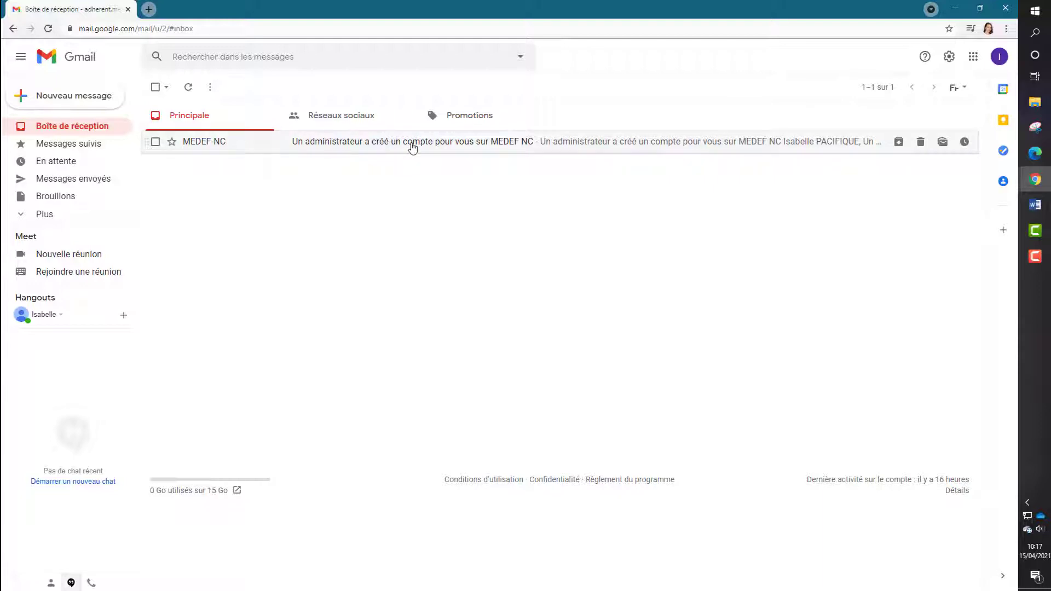
Open the MEDEF-NC account creation e-mail and log in to the member site through its one-time link
click(414, 147)
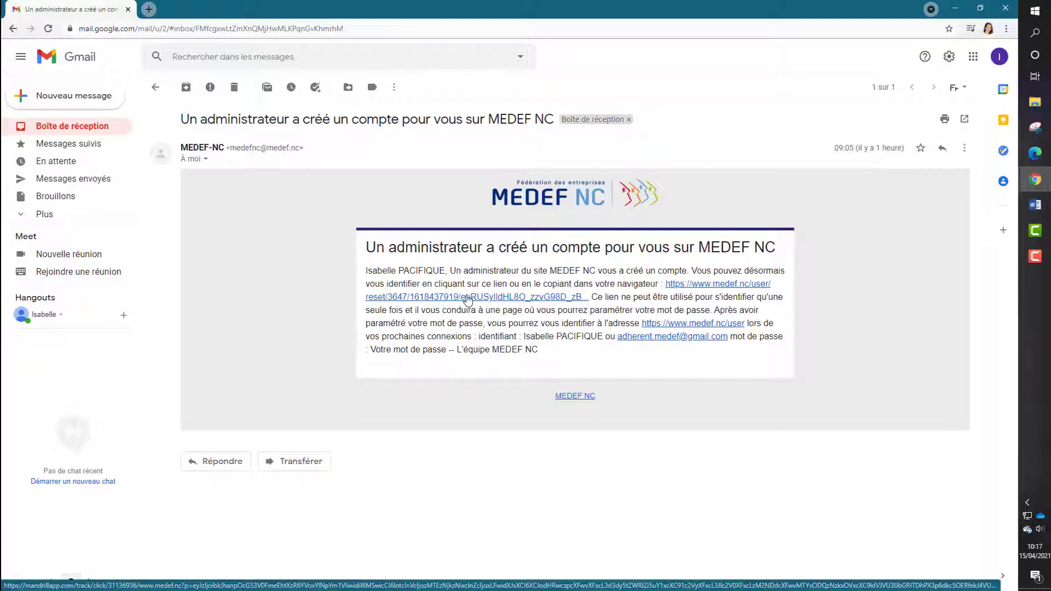
click(467, 301)
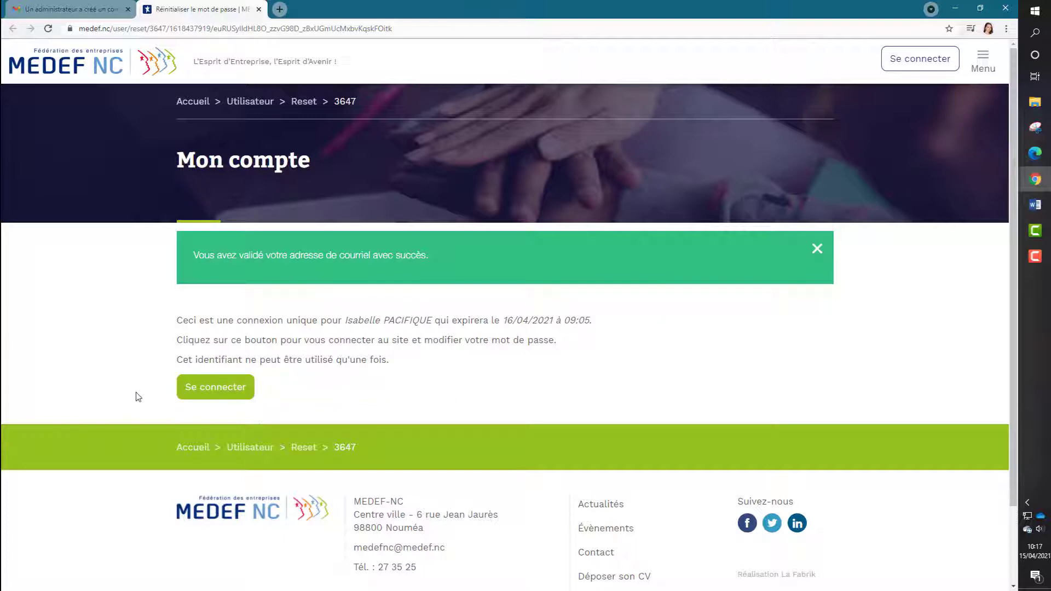
click(222, 389)
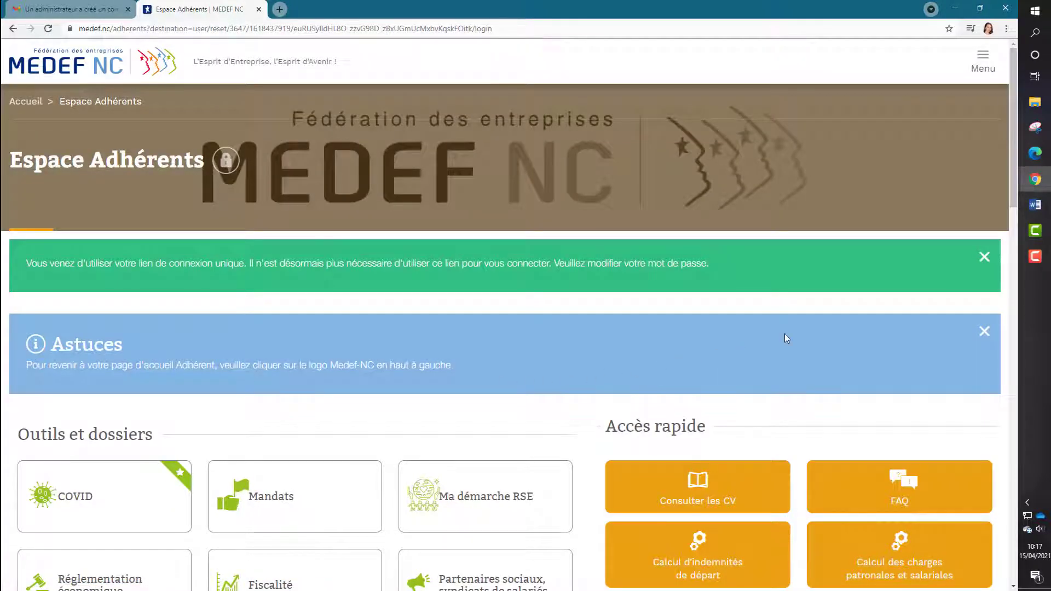
Open the Mon compte page from the member area and switch the profile to editing
click(983, 57)
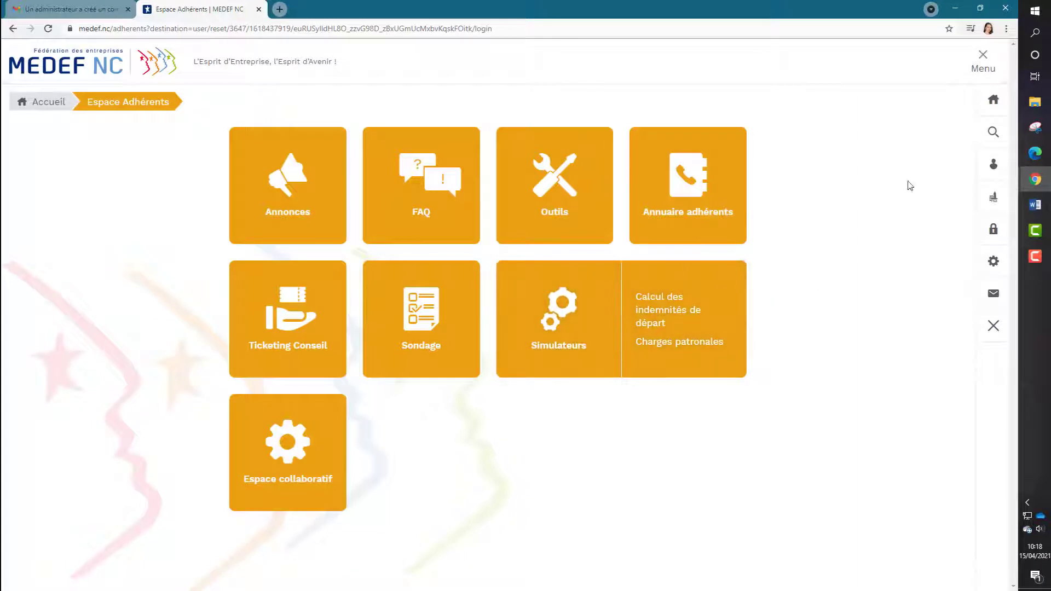
mouse_move(970, 167)
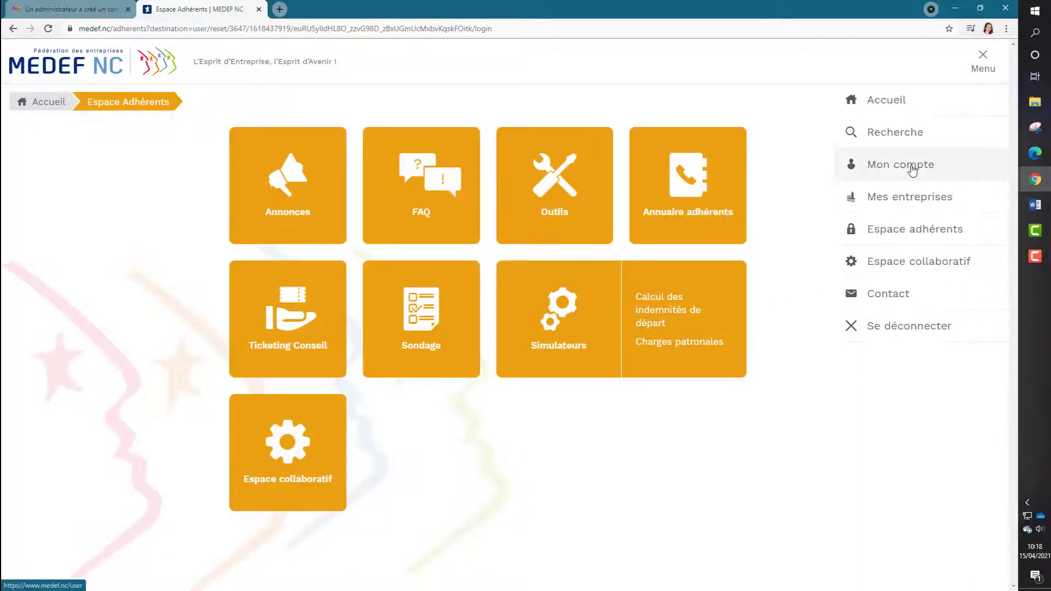
click(913, 171)
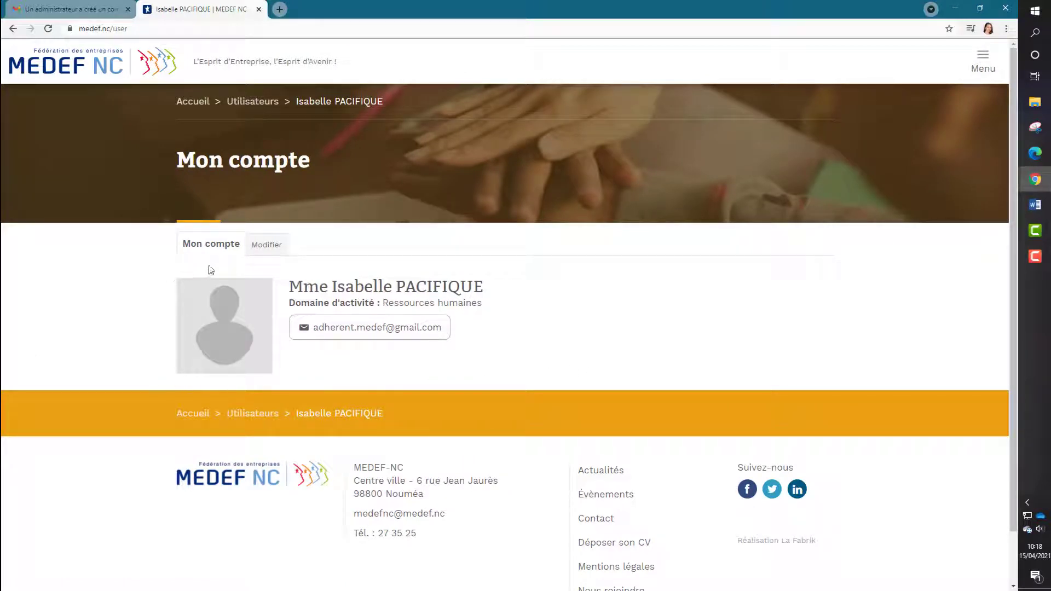
click(284, 246)
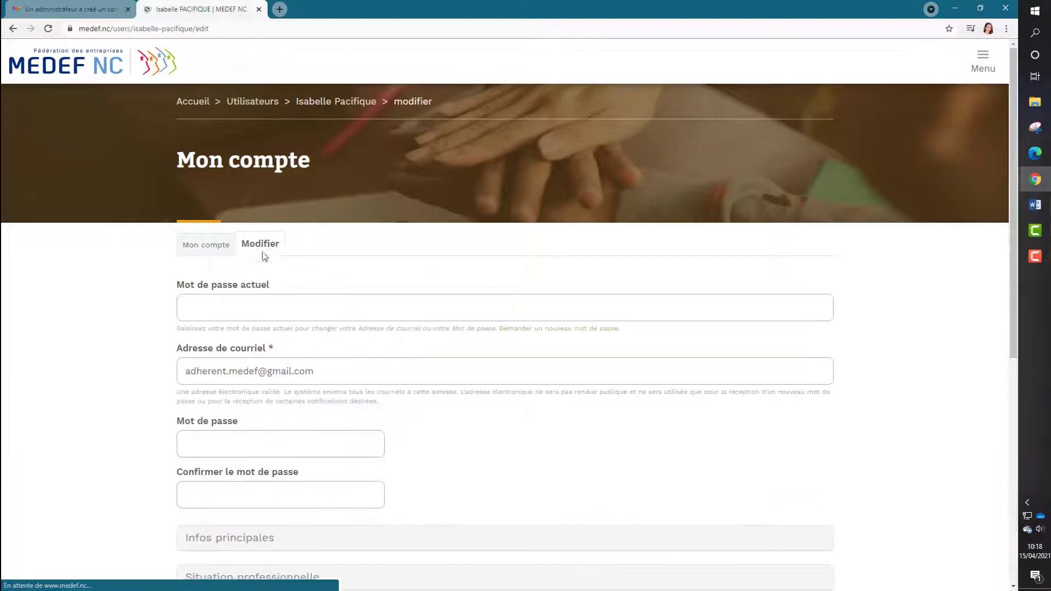
scroll(109, 307, down, 1)
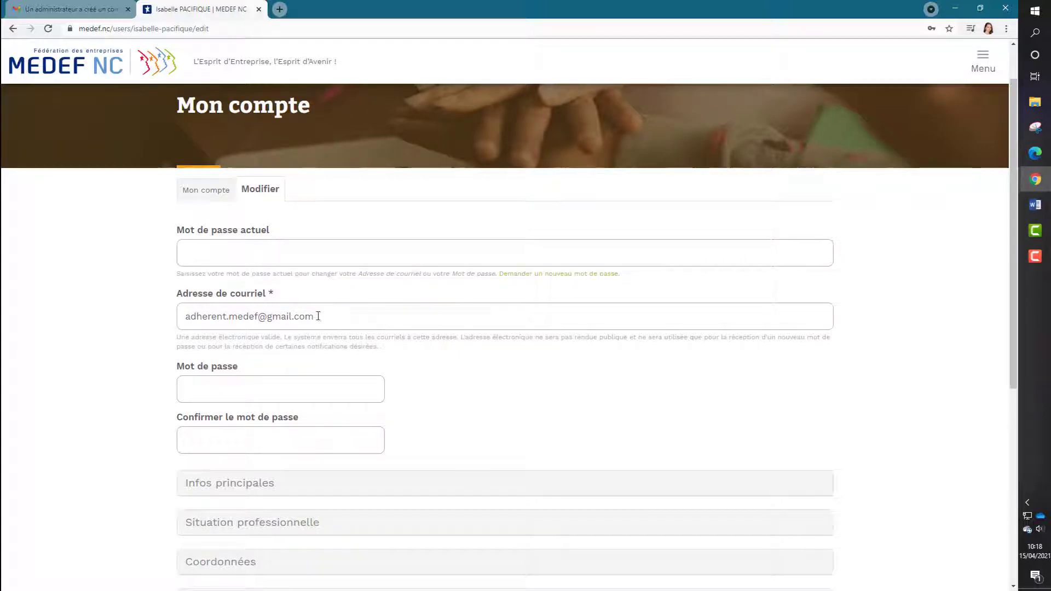
Fill in the current account password in the Mot de passe actuel field
drag(320, 319, 177, 311)
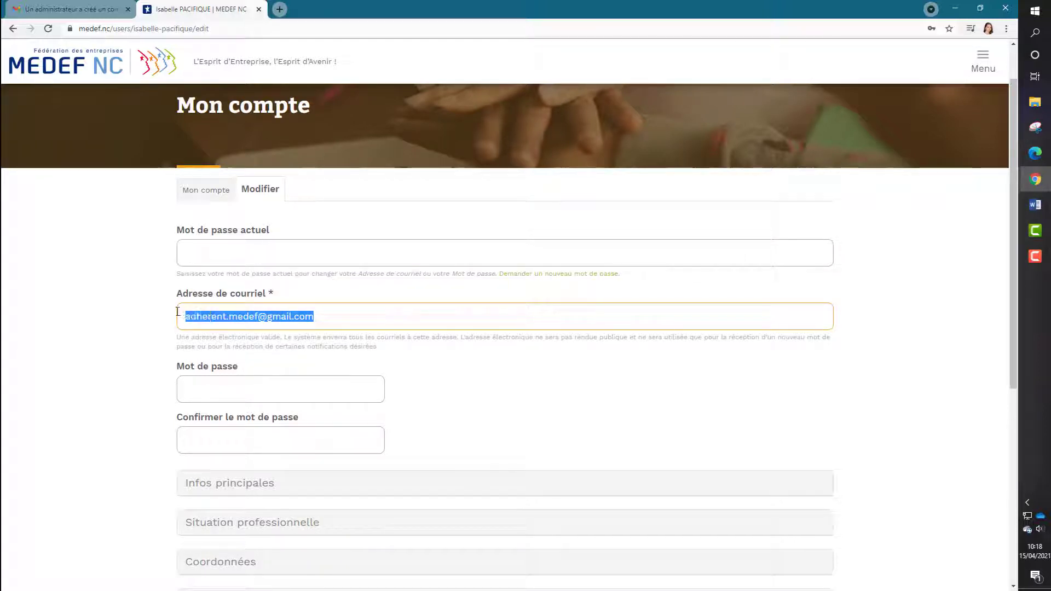
click(255, 252)
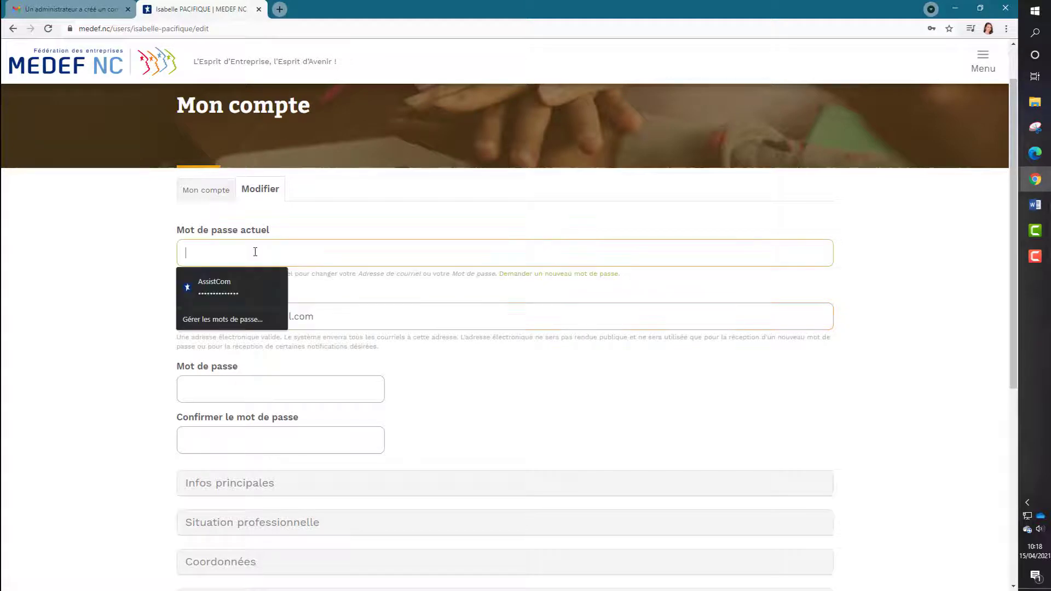
key(Down)
key(Return)
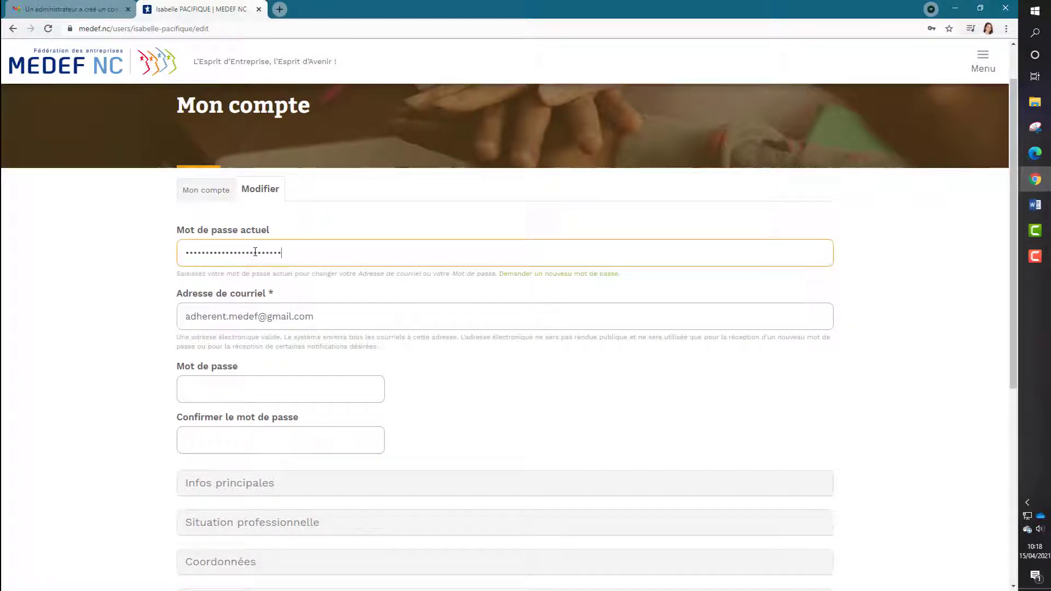
Enter a new account password and repeat it in the confirmation field
click(208, 394)
scroll(145, 394, down, 1)
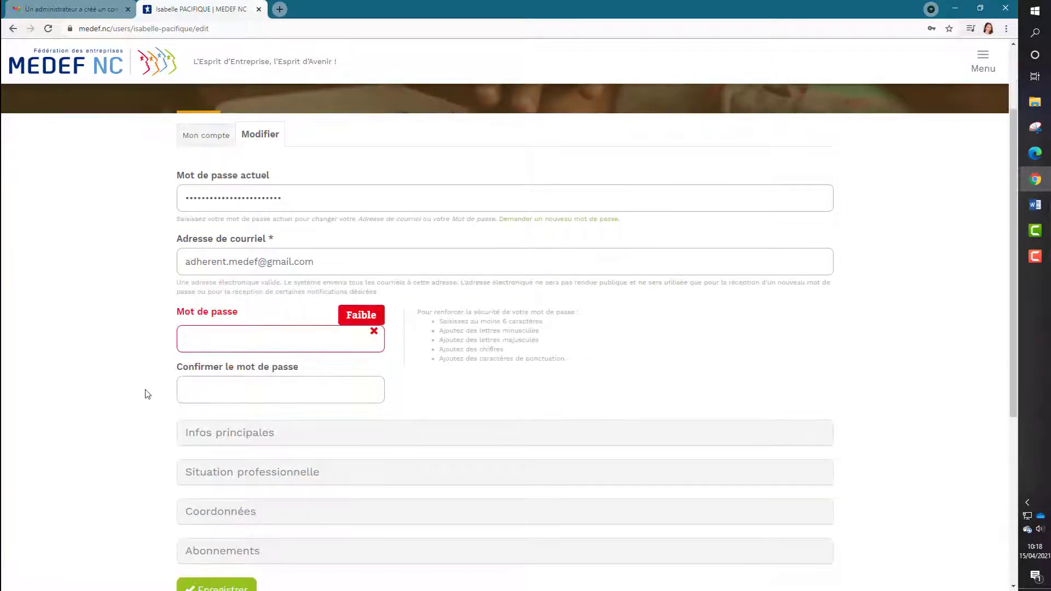
text(••)
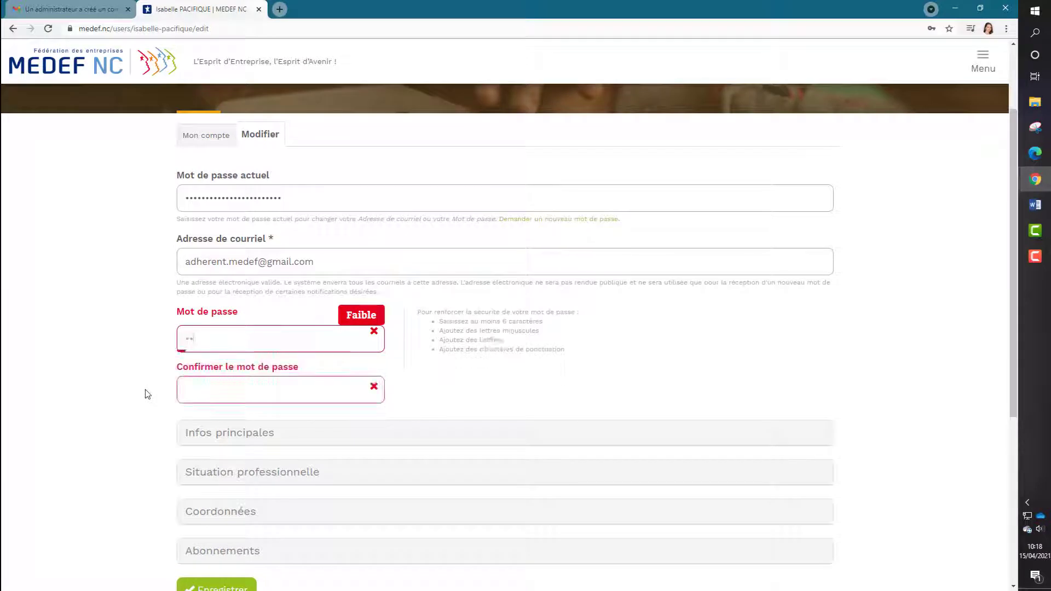
text(•••••)
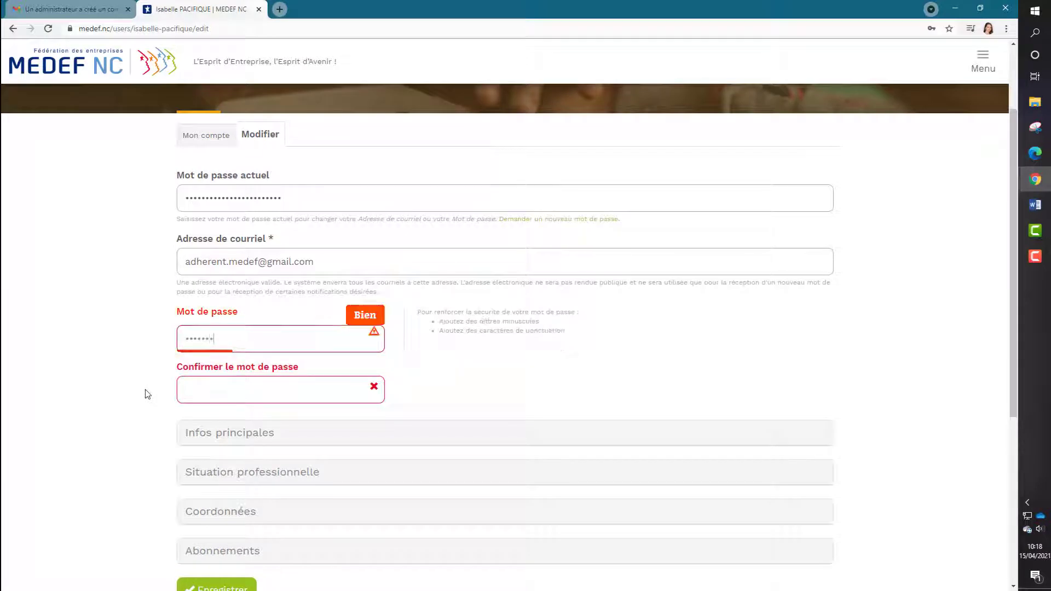
click(199, 385)
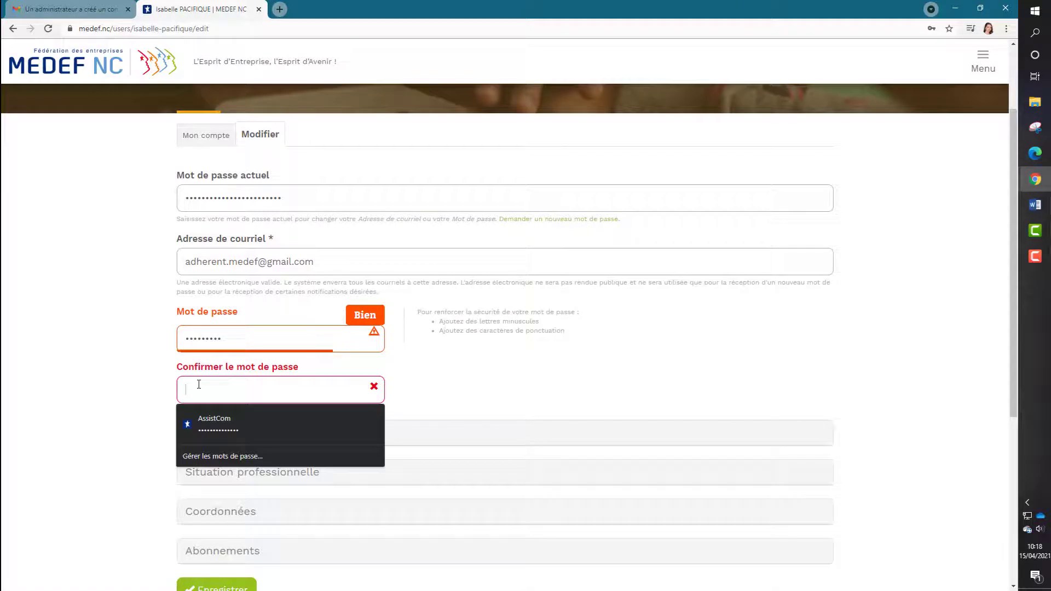
text(•)
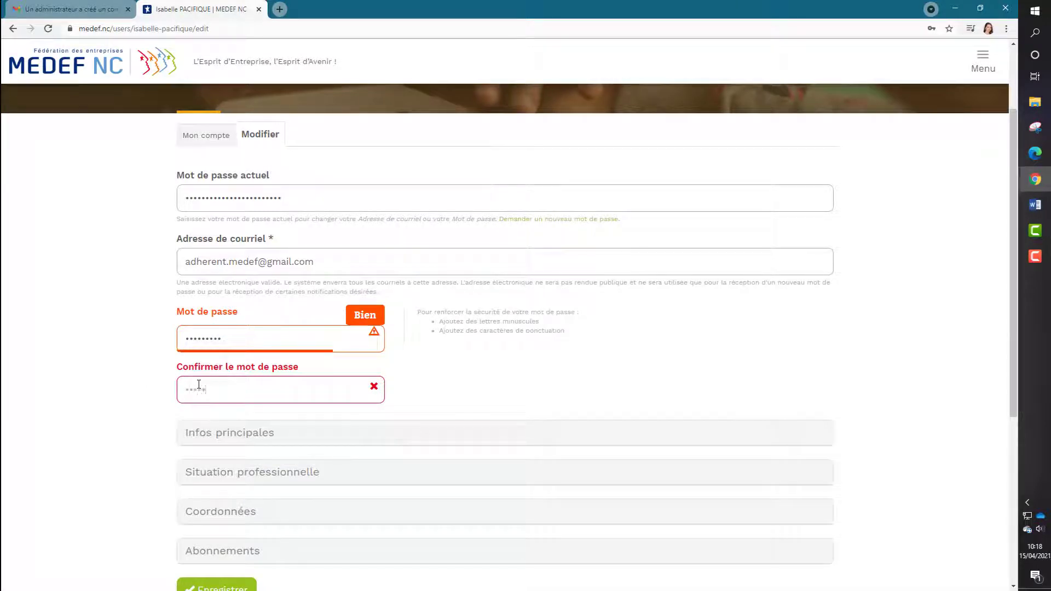
text(••••••••)
Subscribe to the Newsletter mensuelle in the Abonnements section and save the account changes
scroll(117, 386, down, 1)
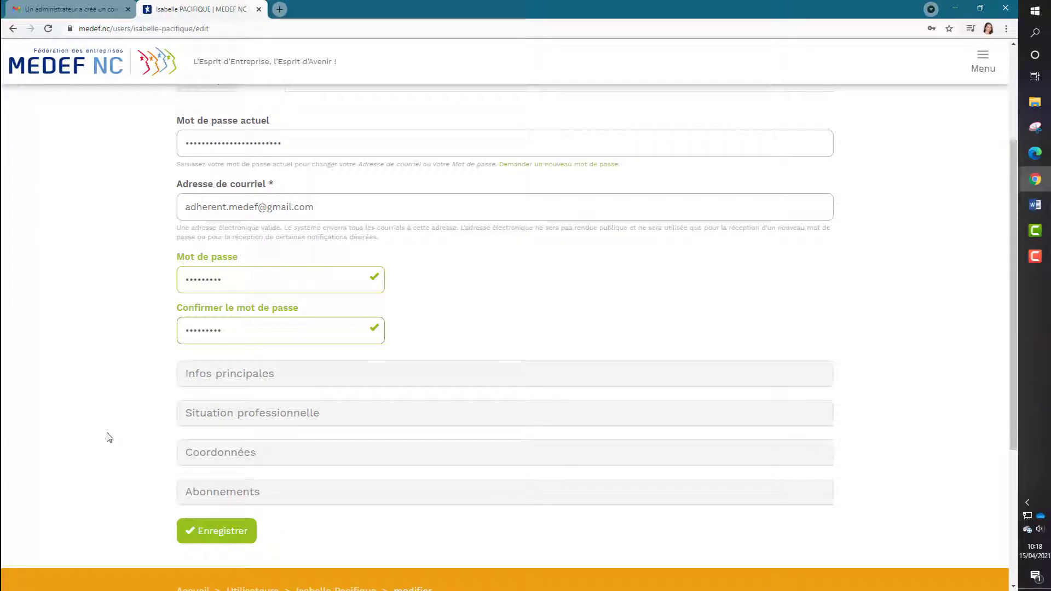
scroll(109, 437, down, 1)
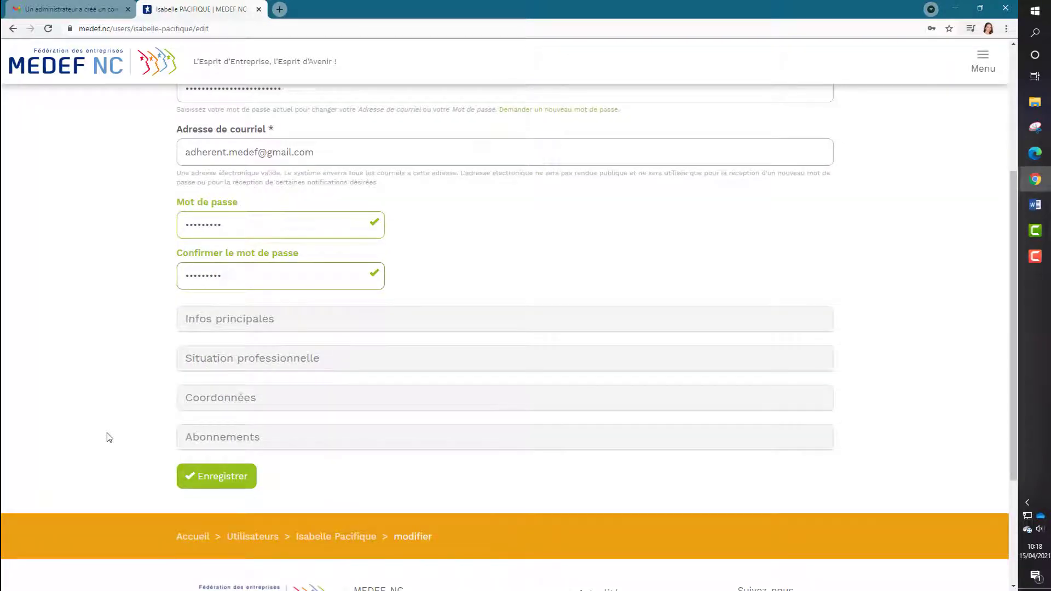
click(292, 438)
scroll(170, 444, down, 1)
scroll(111, 429, down, 2)
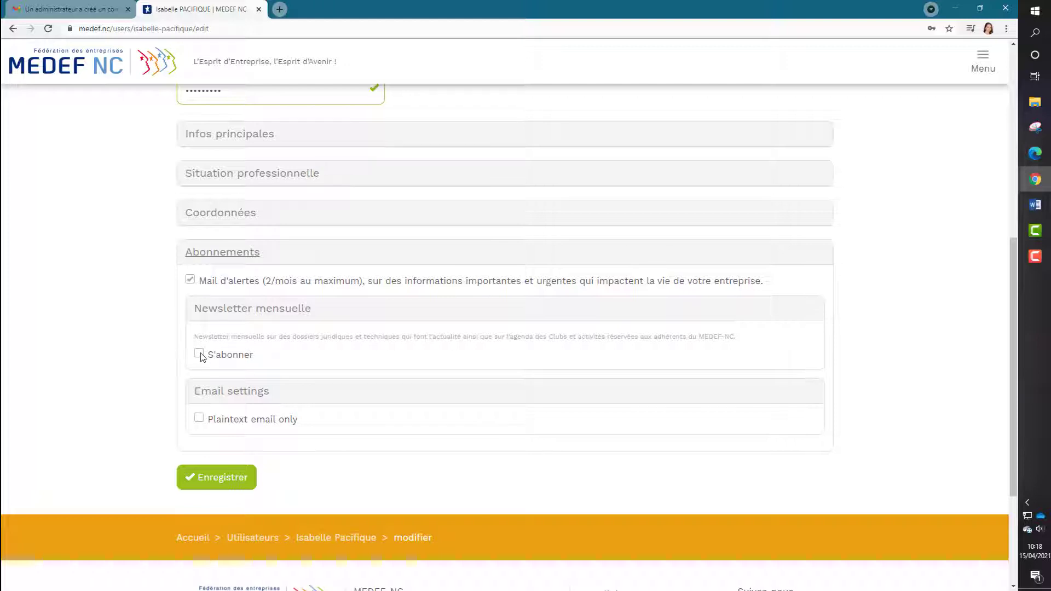
click(200, 354)
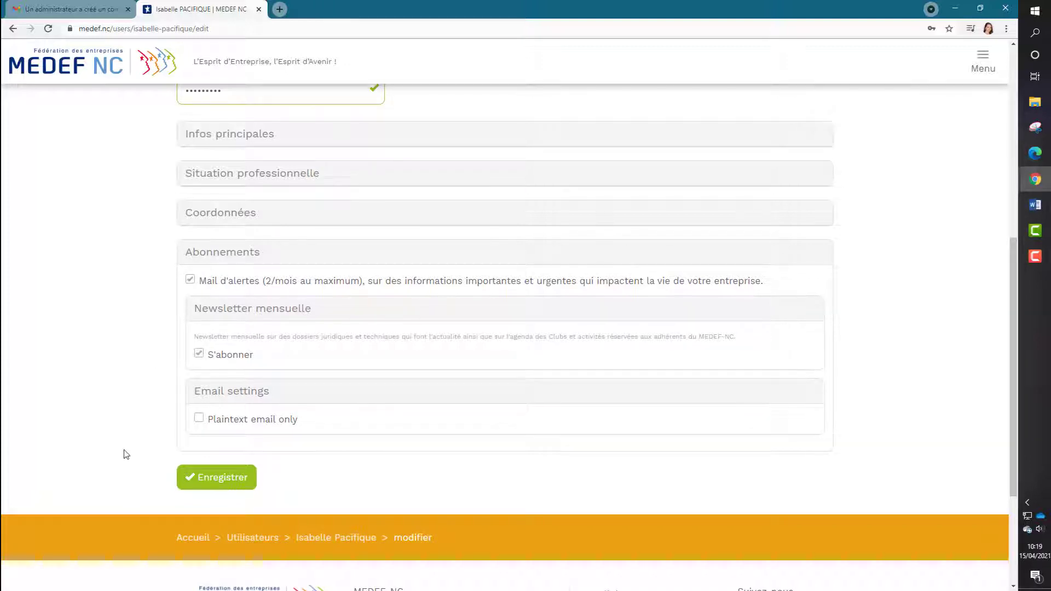
click(218, 481)
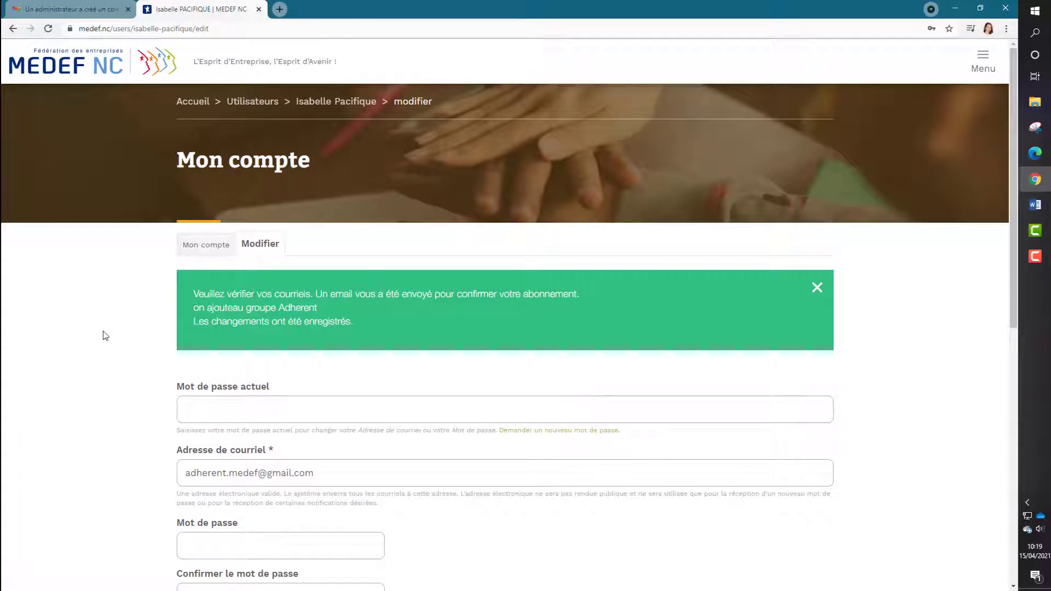
Switch to Gmail, open the newsletter confirmation e-mail and confirm the subscription, including the reCAPTCHA check
click(91, 11)
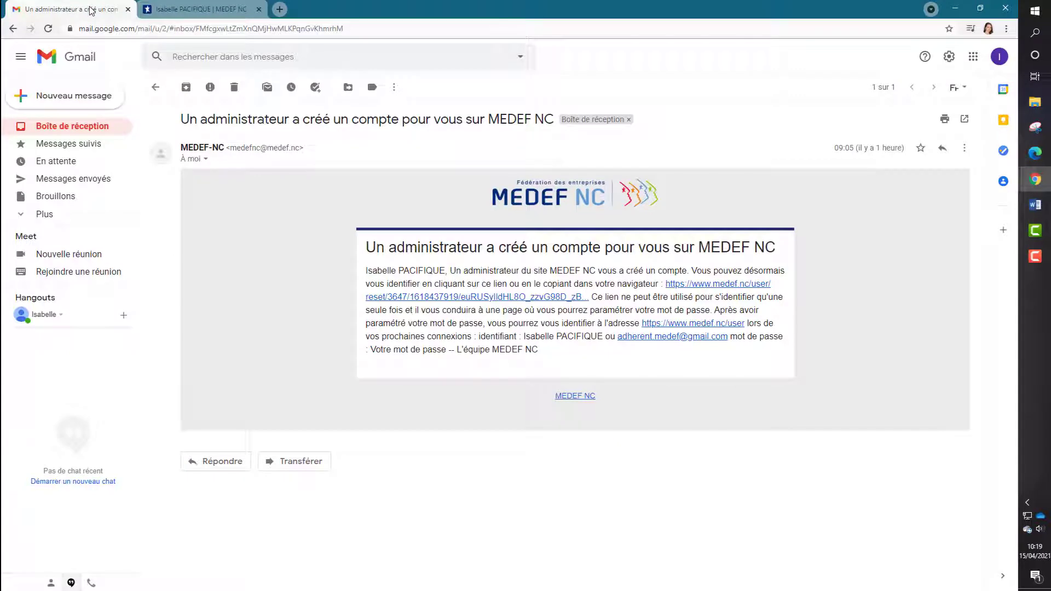
click(81, 127)
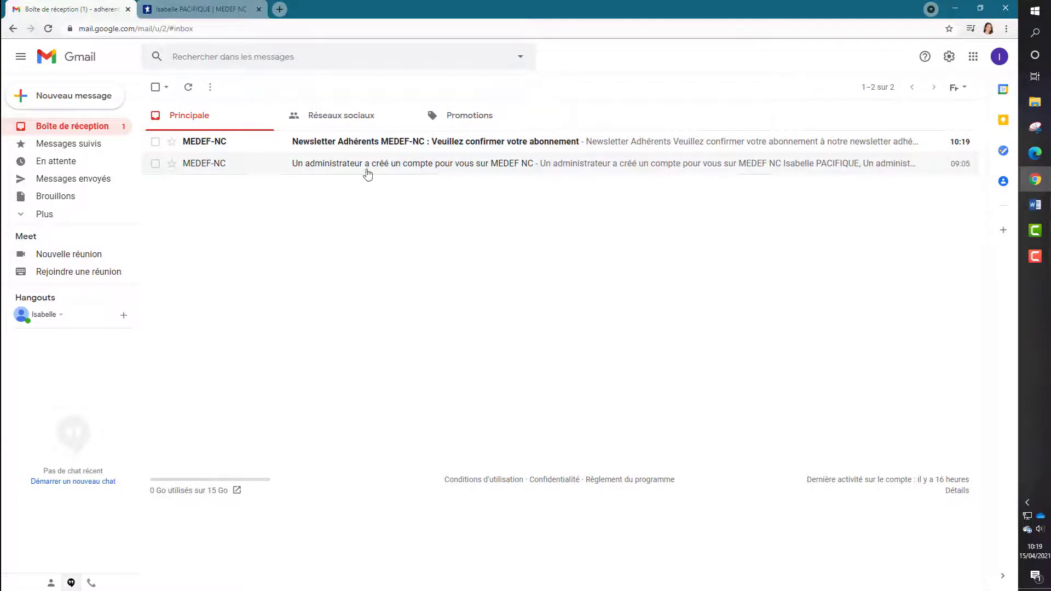
click(368, 144)
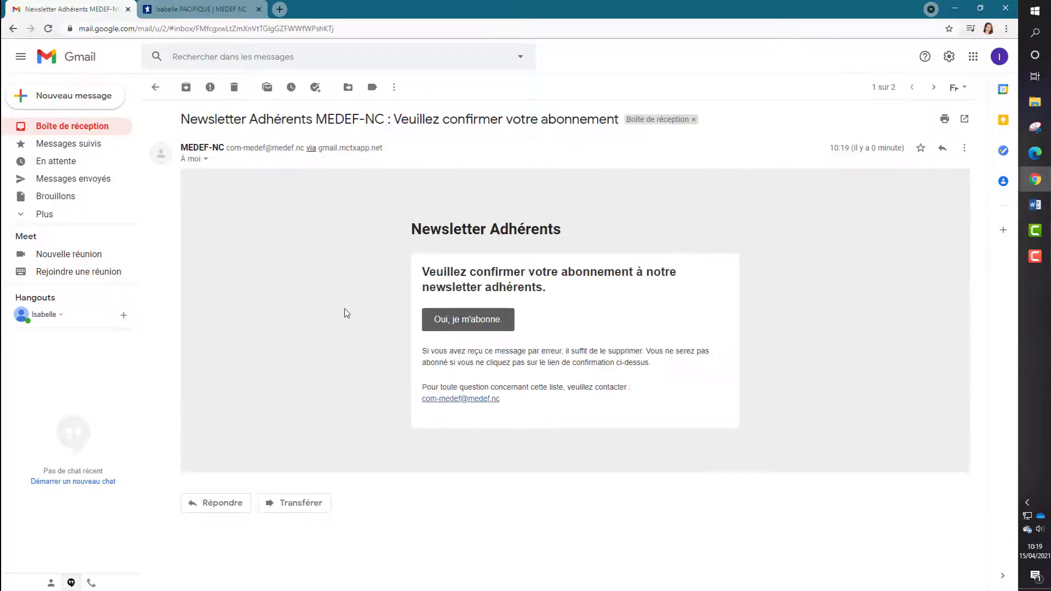
click(457, 322)
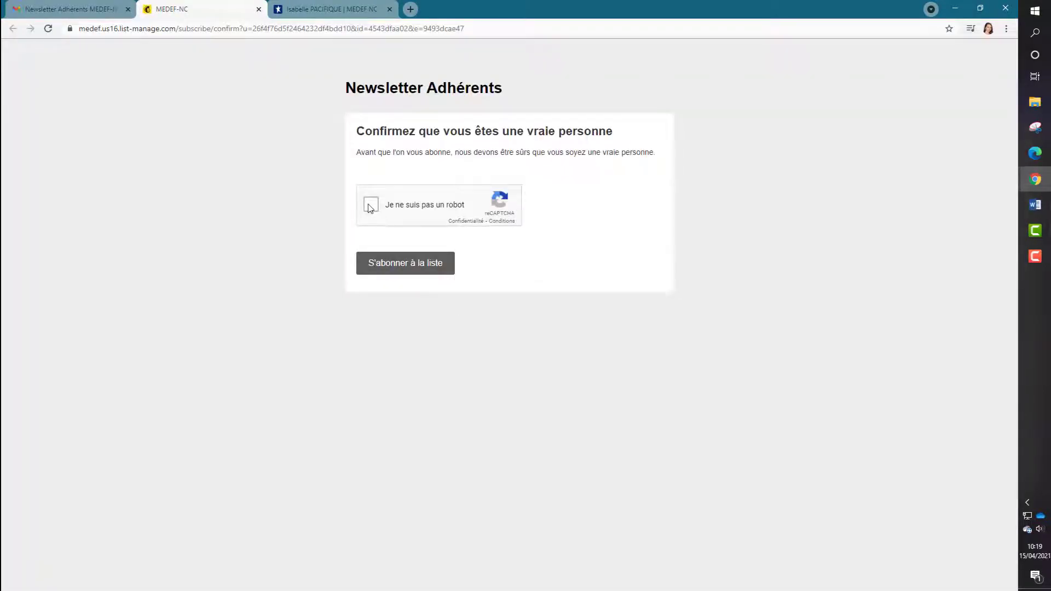
click(368, 204)
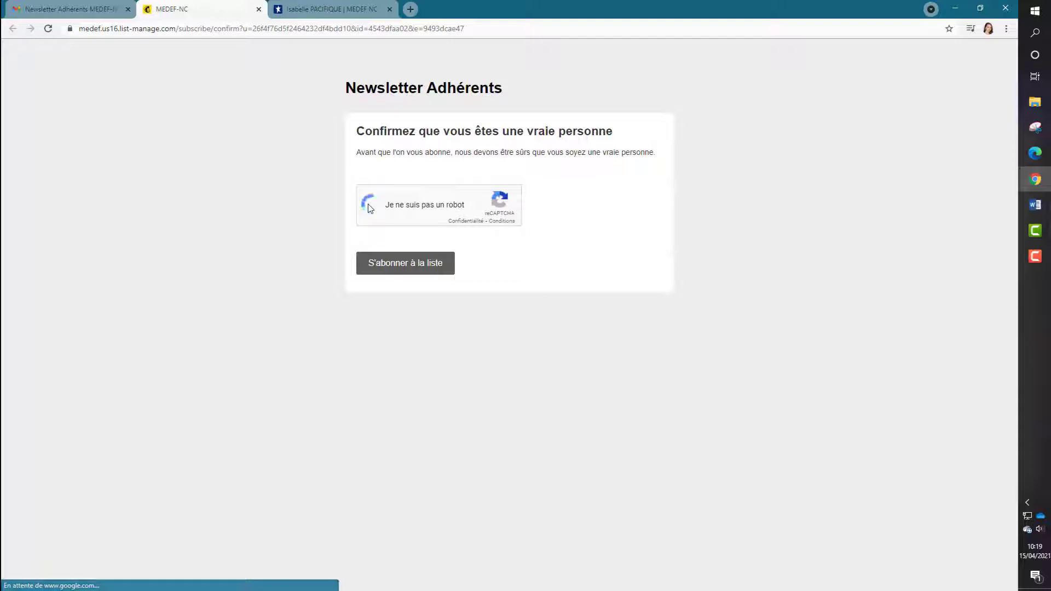
click(398, 263)
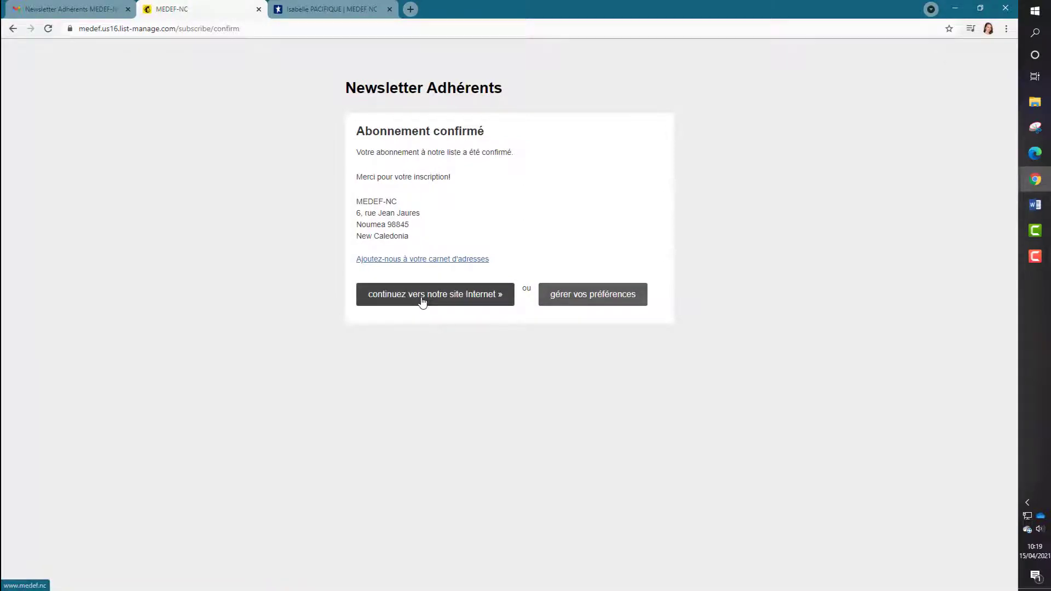
Continue from the subscription confirmation to the MEDEF-NC website and reopen the account's edit form
click(422, 301)
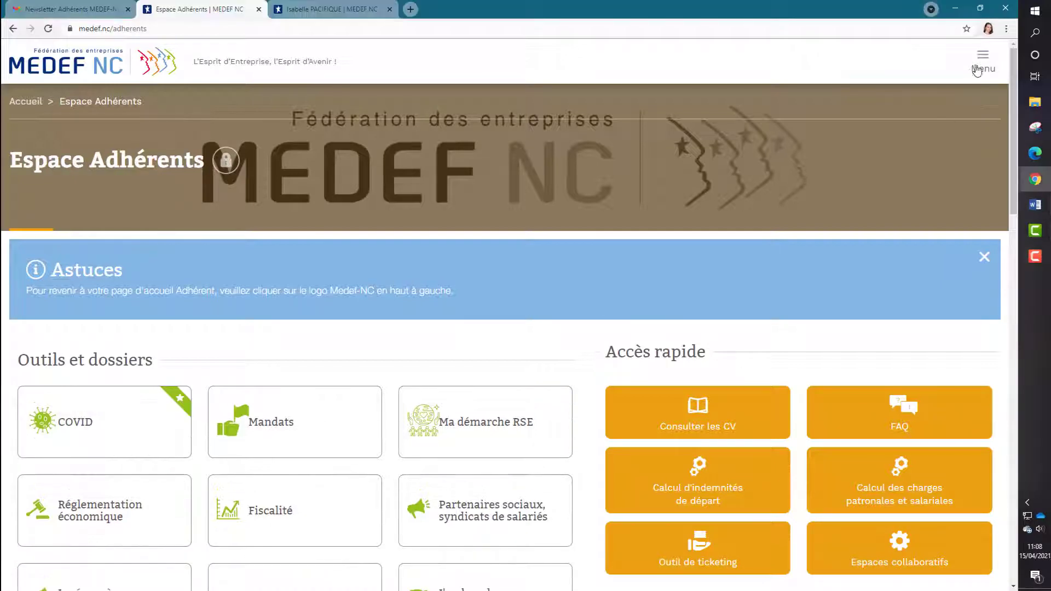
click(984, 61)
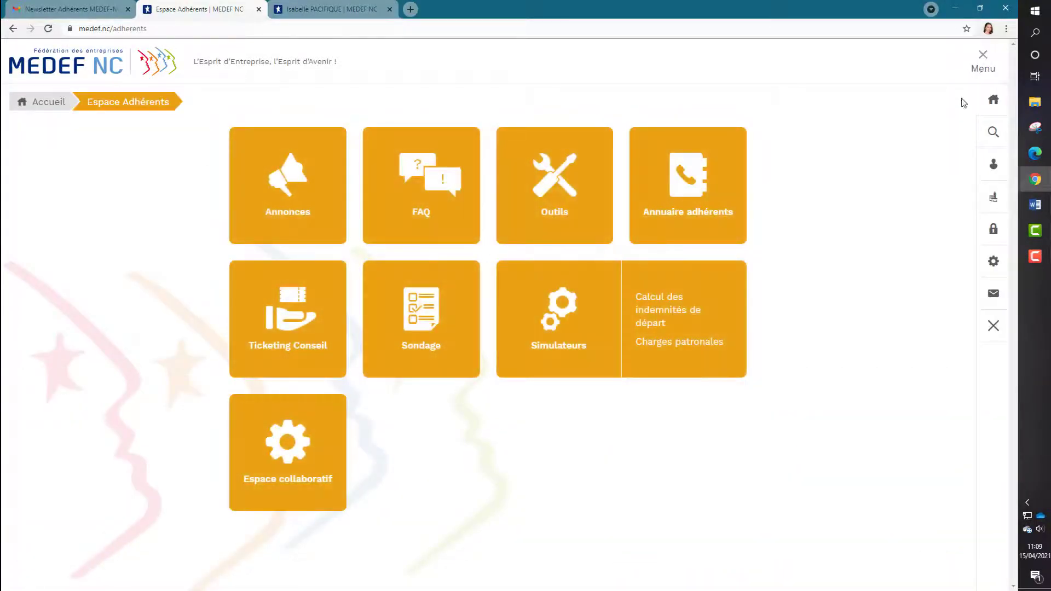
click(947, 174)
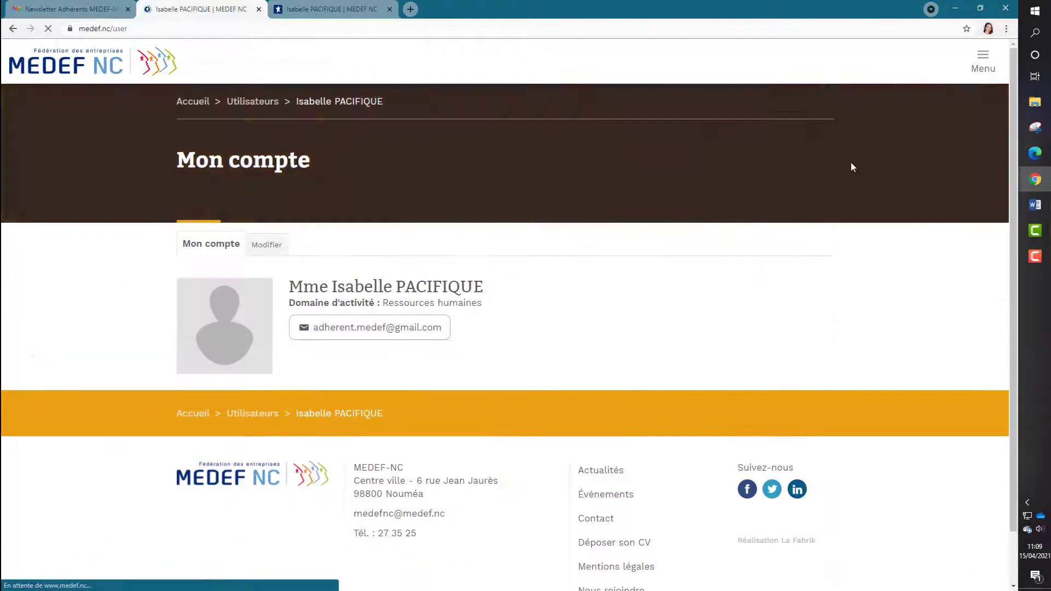
click(260, 249)
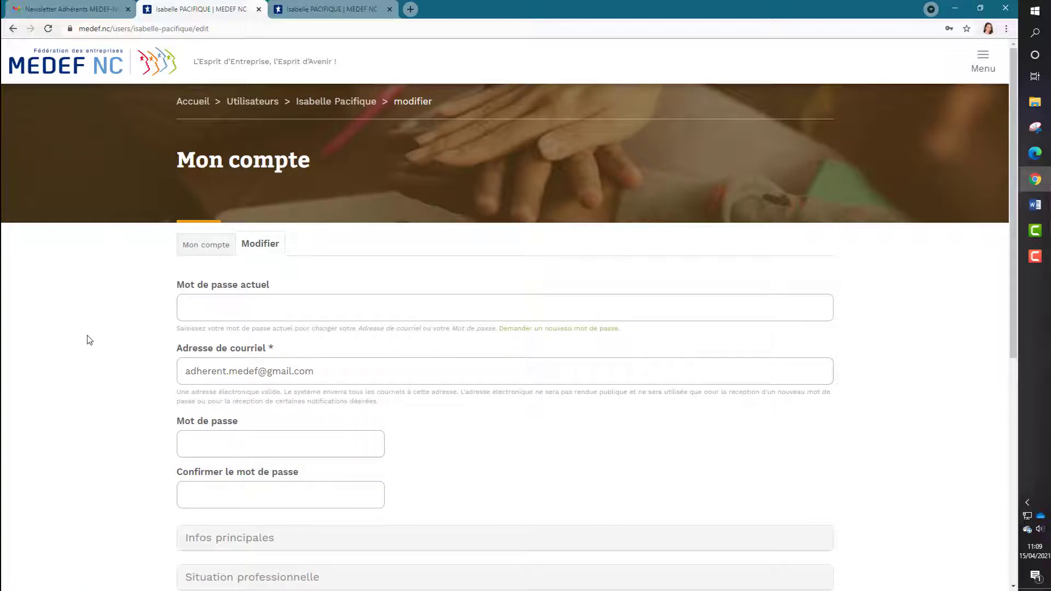
Expand the Infos principales and Situation professionnelle sections of the account form to review their fields
scroll(114, 342, down, 1)
scroll(114, 342, down, 3)
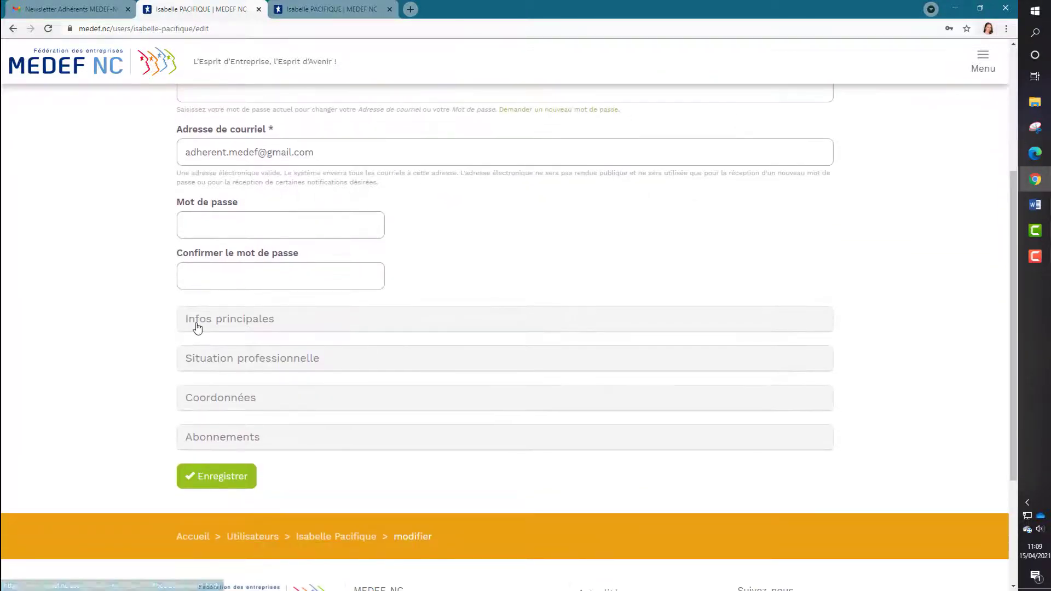
click(197, 328)
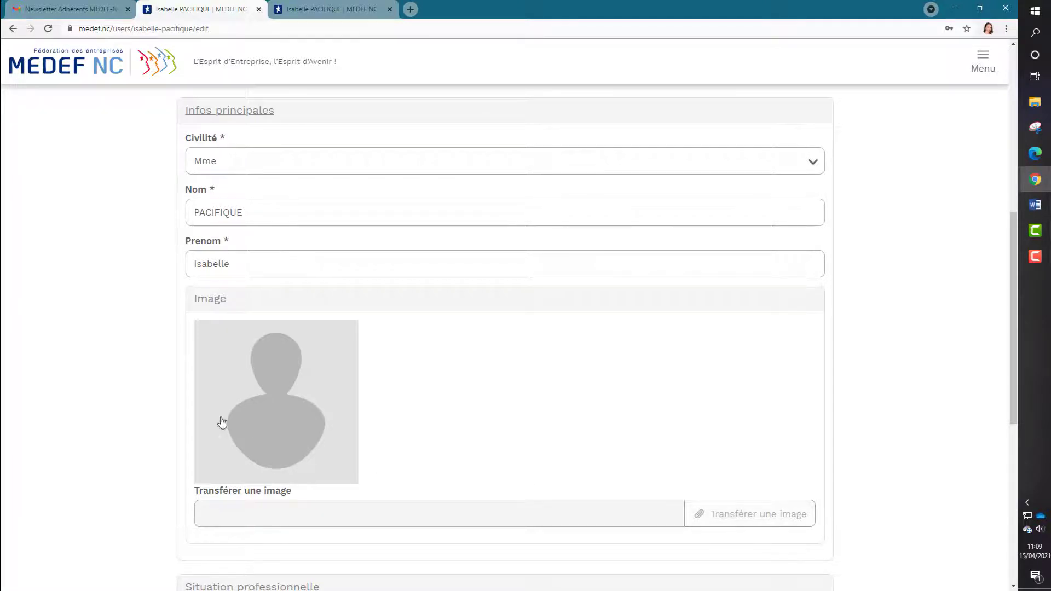
scroll(129, 388, down, 3)
scroll(130, 389, down, 2)
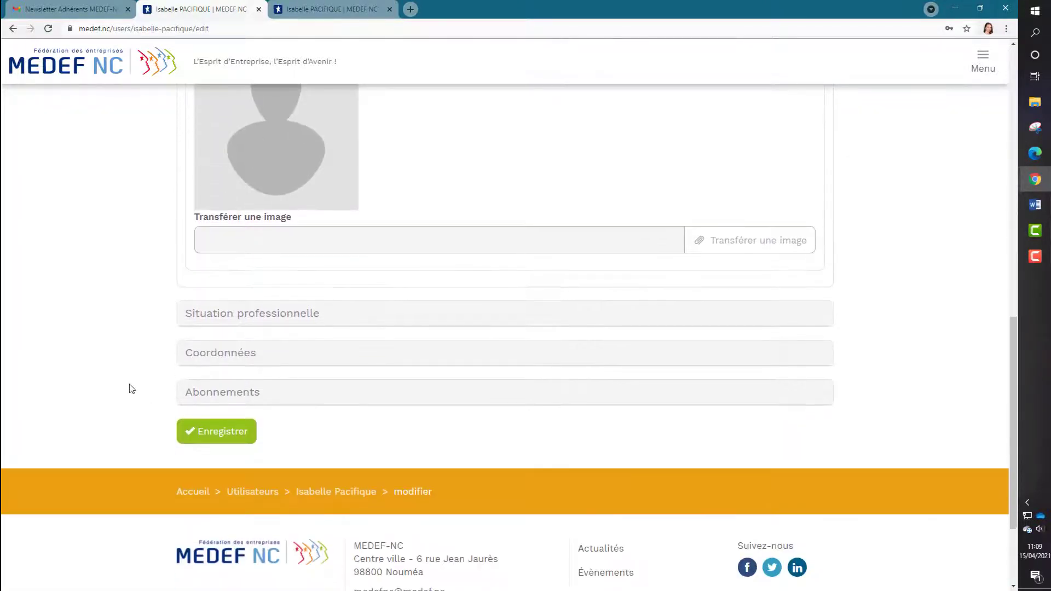
click(199, 323)
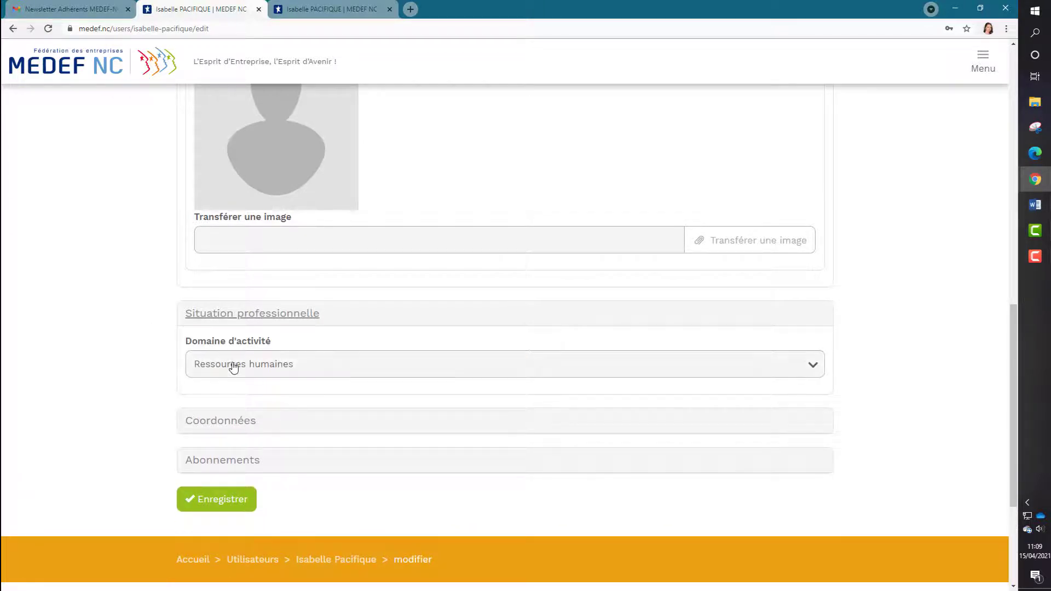
Review the available options for Domaine d'activité in the Situation professionnelle section without changing the selection
click(233, 366)
scroll(224, 365, down, 1)
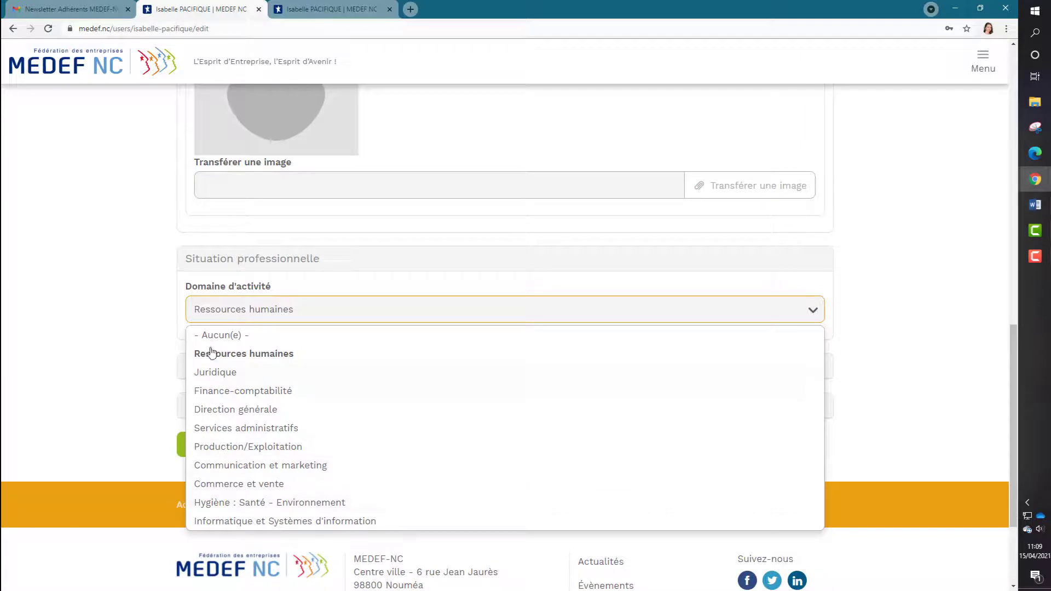
click(104, 316)
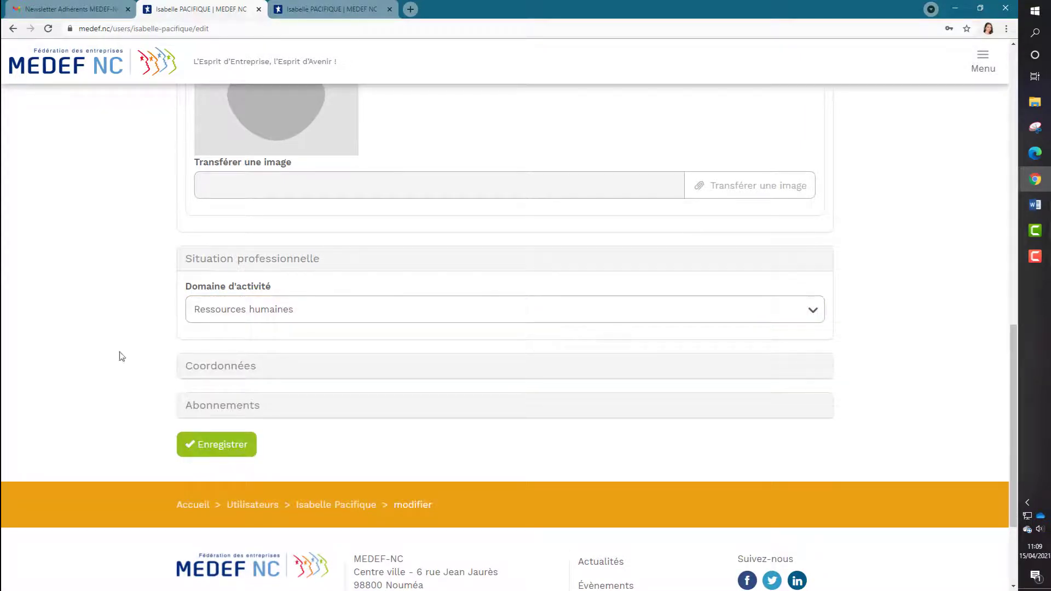
Expand the Coordonnées section, review its phone, Linkedin and Twitter fields, and save the account form
click(205, 365)
scroll(137, 363, down, 2)
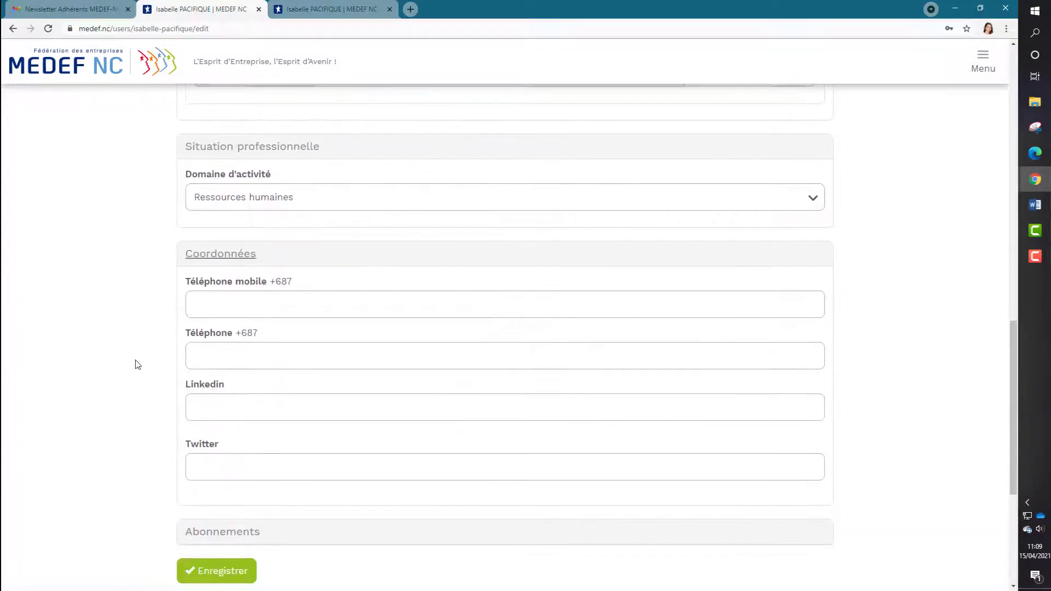
scroll(138, 365, down, 1)
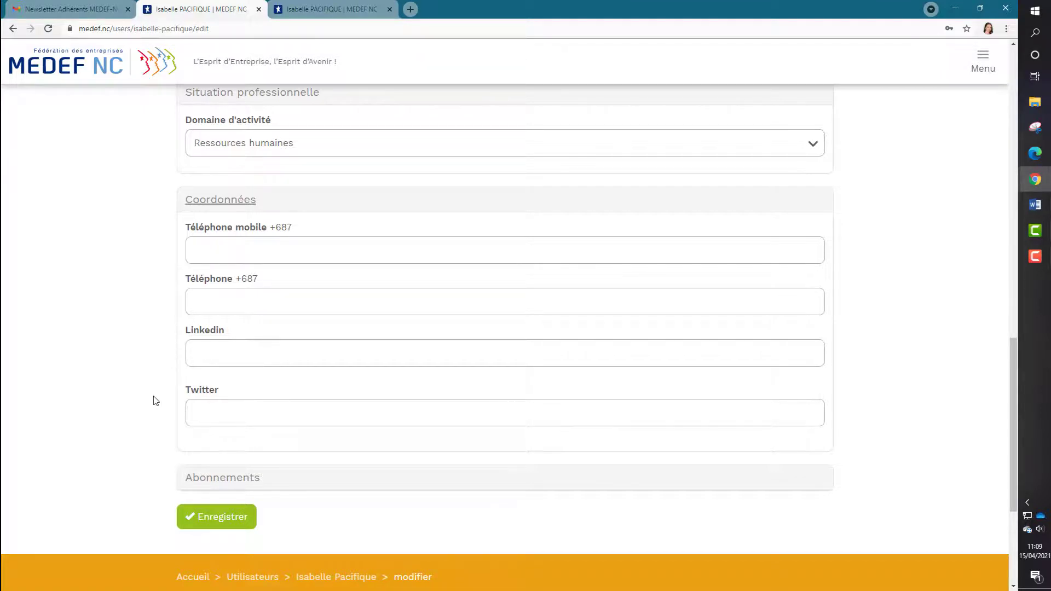
scroll(155, 400, down, 2)
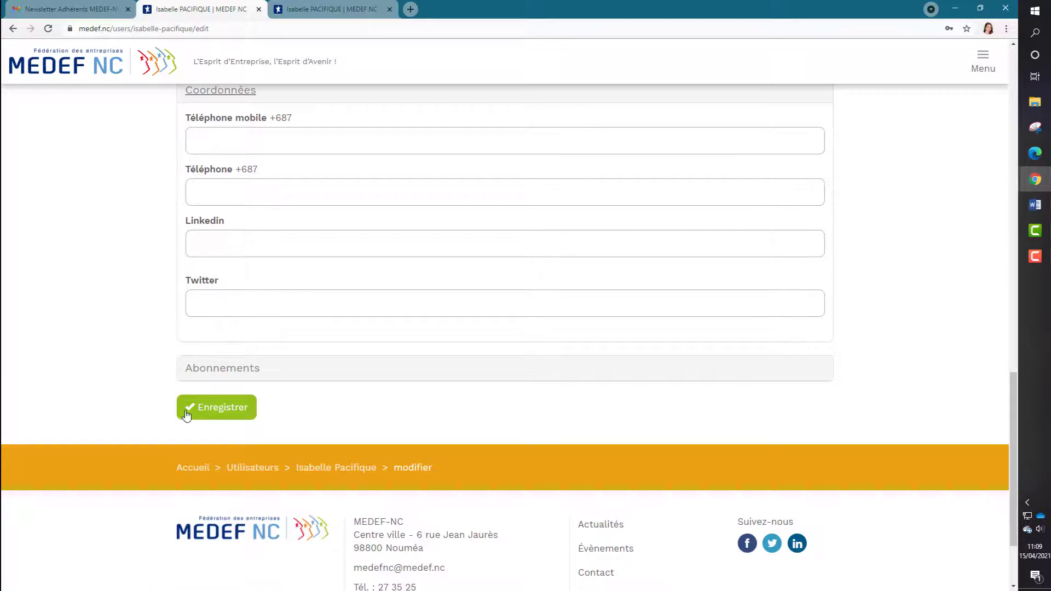
click(249, 409)
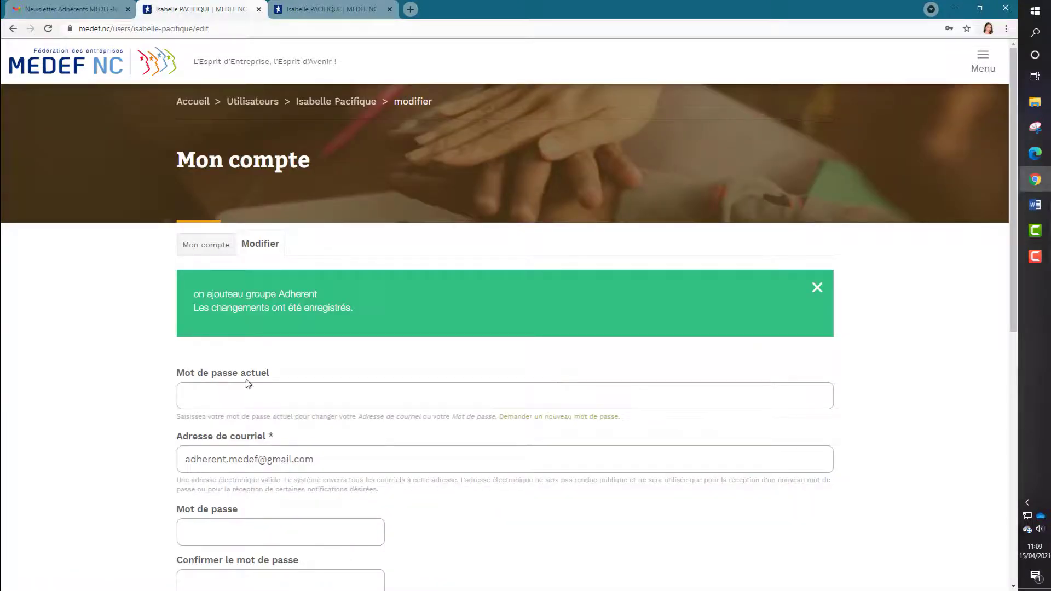
Go to the Espace Adhérents home page and open Espaces collaboratifs to show the working groups
click(92, 65)
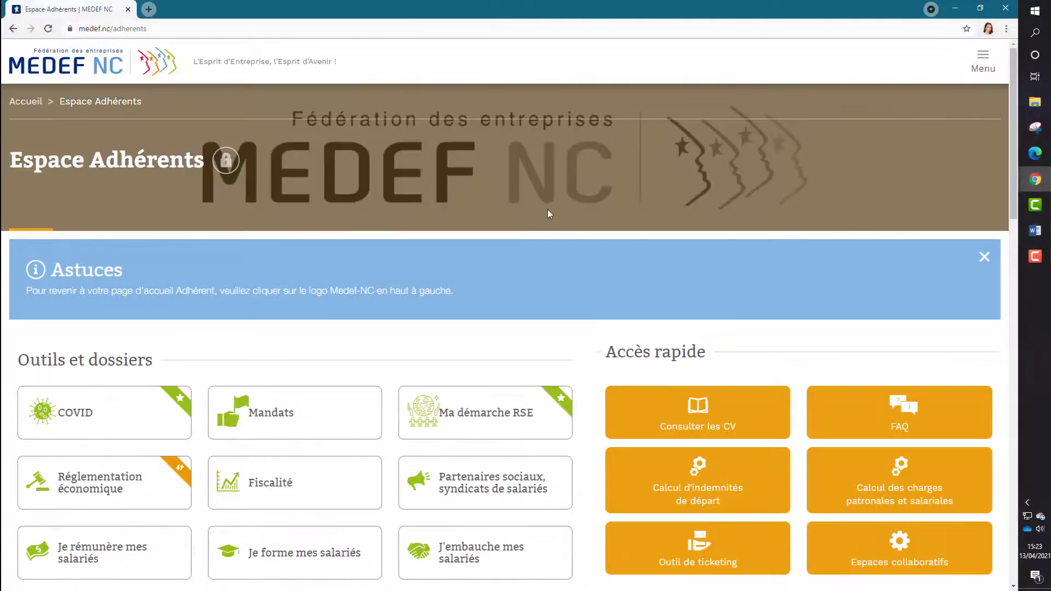
scroll(625, 278, down, 1)
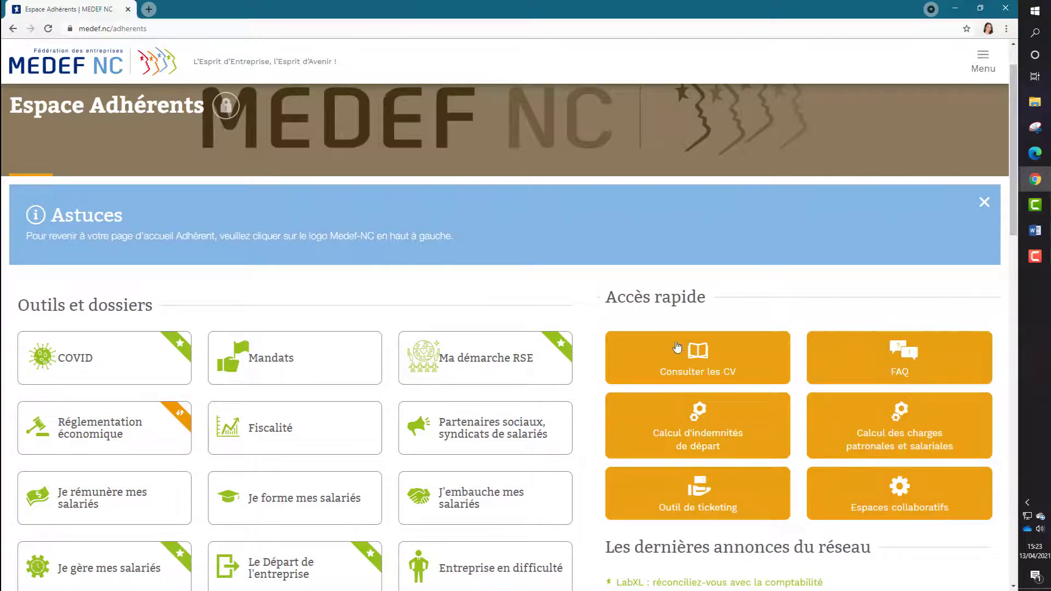
click(960, 491)
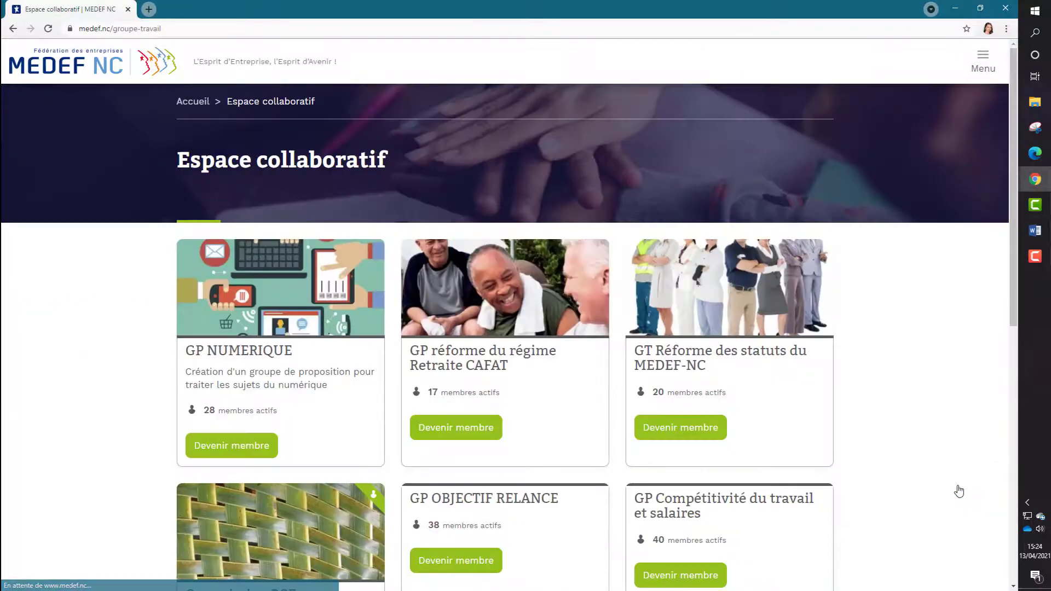
scroll(924, 426, down, 1)
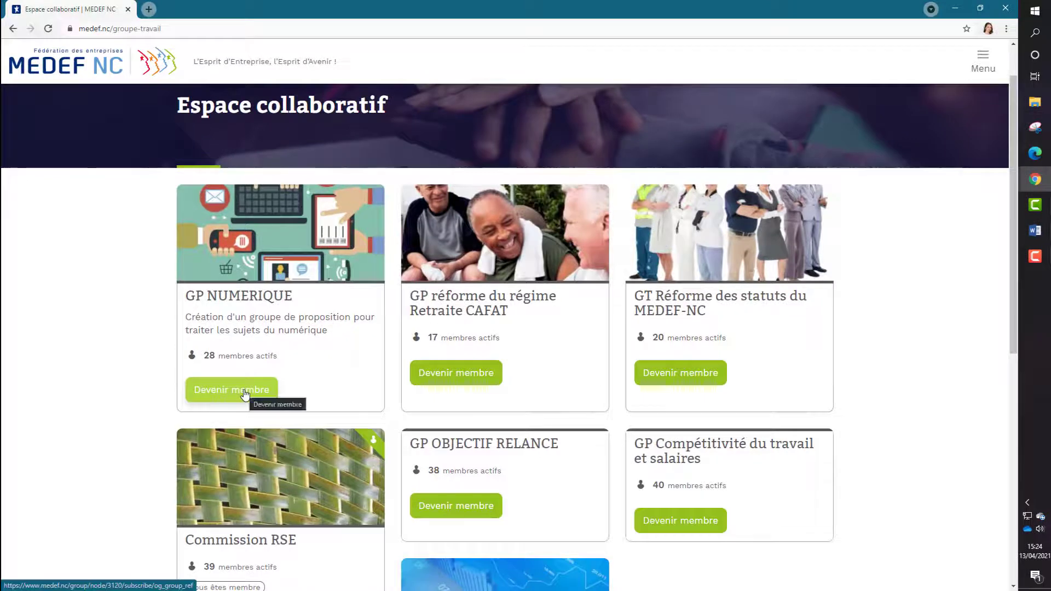
Start a membership request for the GP NUMERIQUE group with the message "Bonjour, J'aimerais devenir membre du GP Numérique."
click(245, 392)
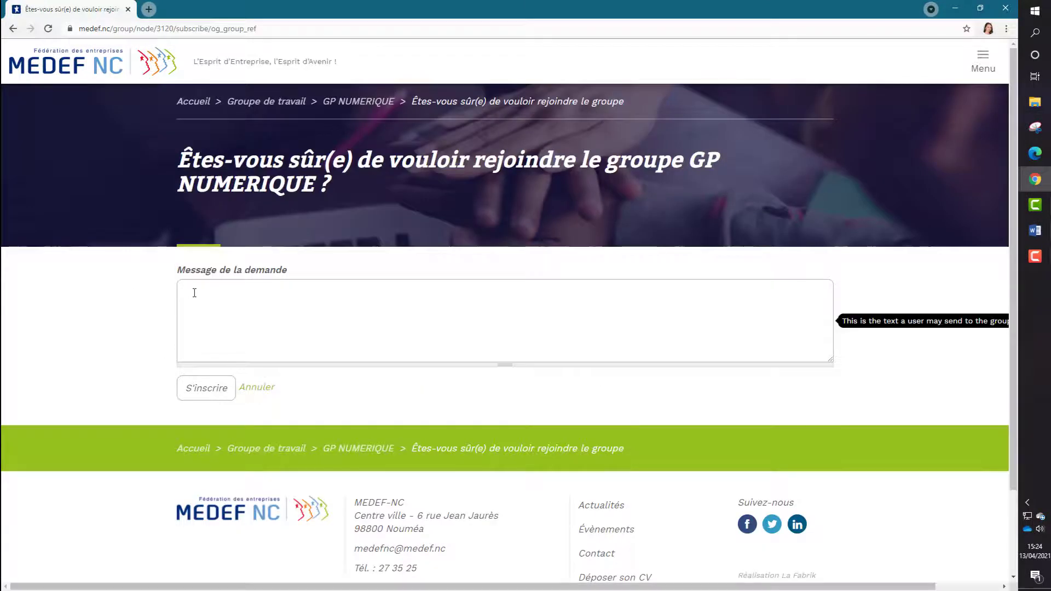
text(Bonjour, )
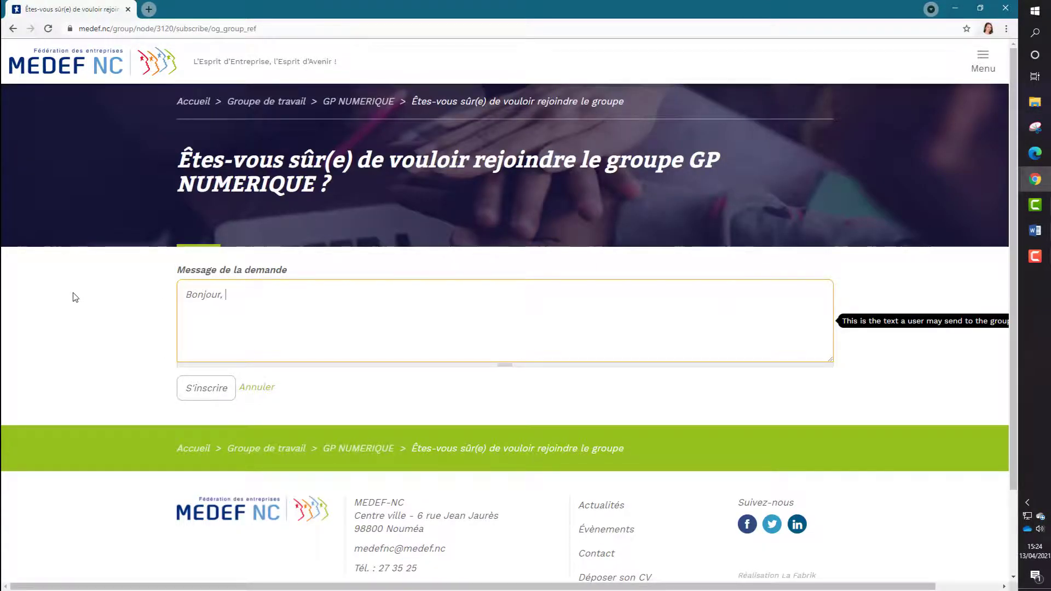
text(J)
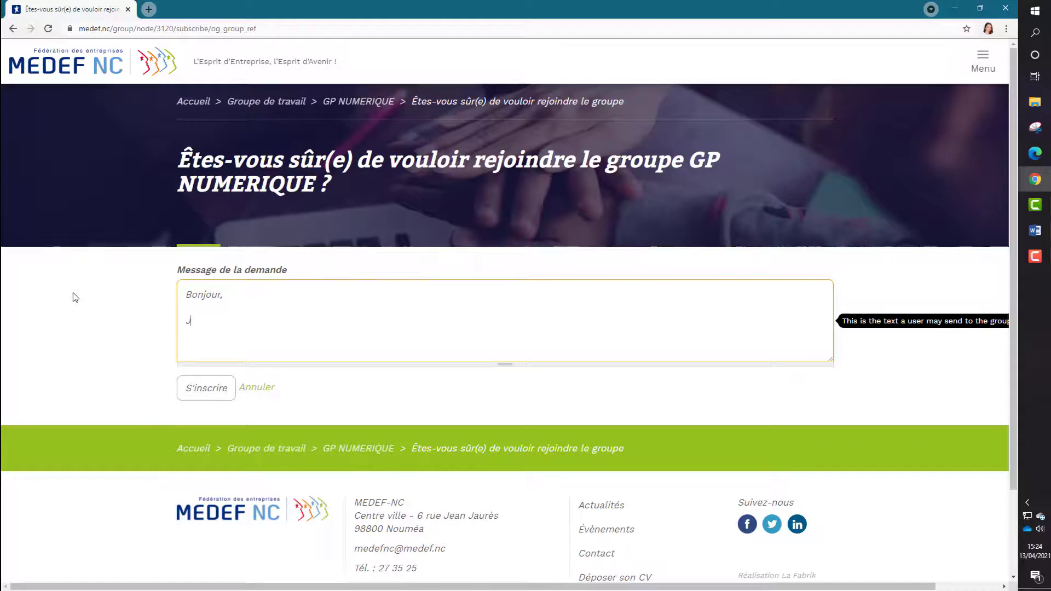
text('ai)
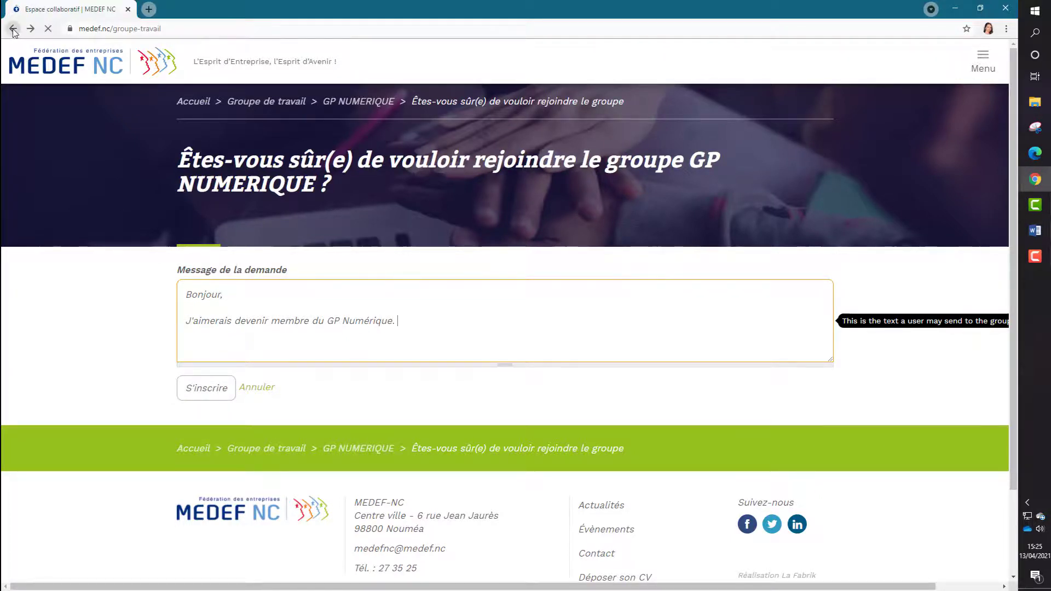
Return to the working groups list, open the Commission RSE group and examine its dashboard and email notification setting
scroll(98, 402, down, 3)
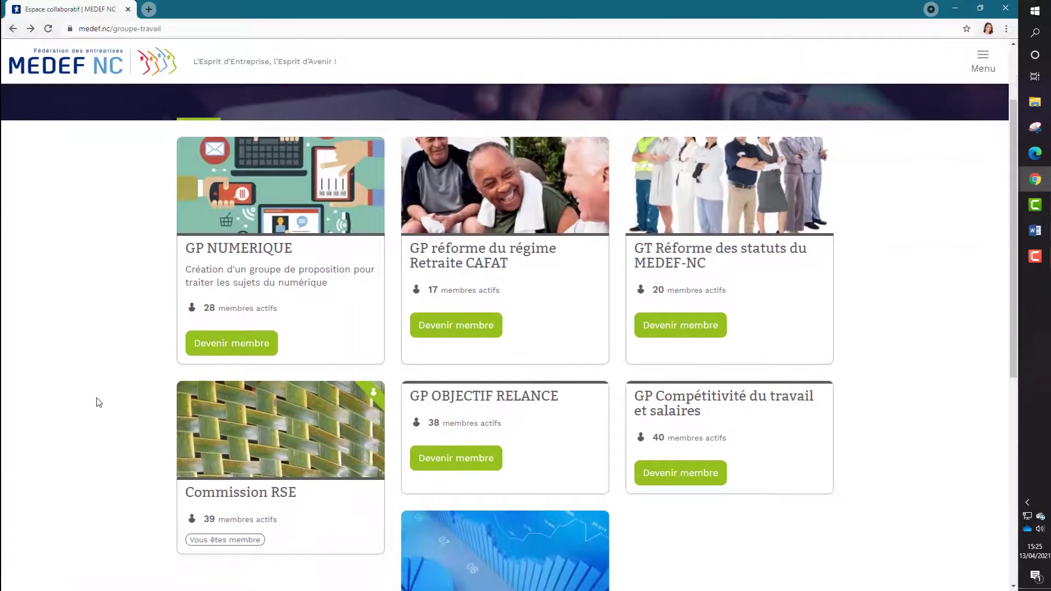
click(235, 377)
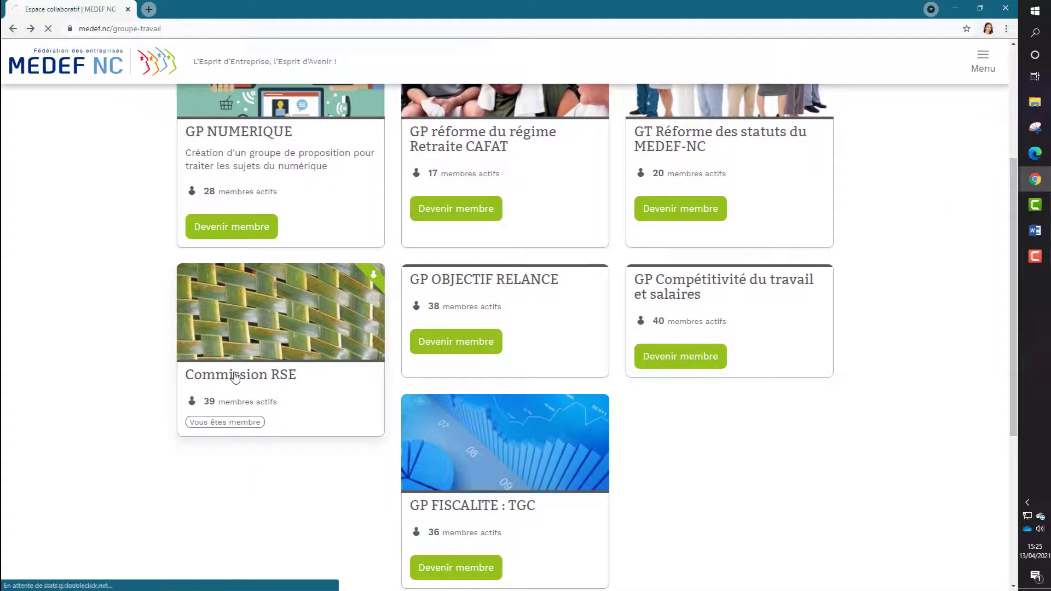
scroll(84, 377, down, 2)
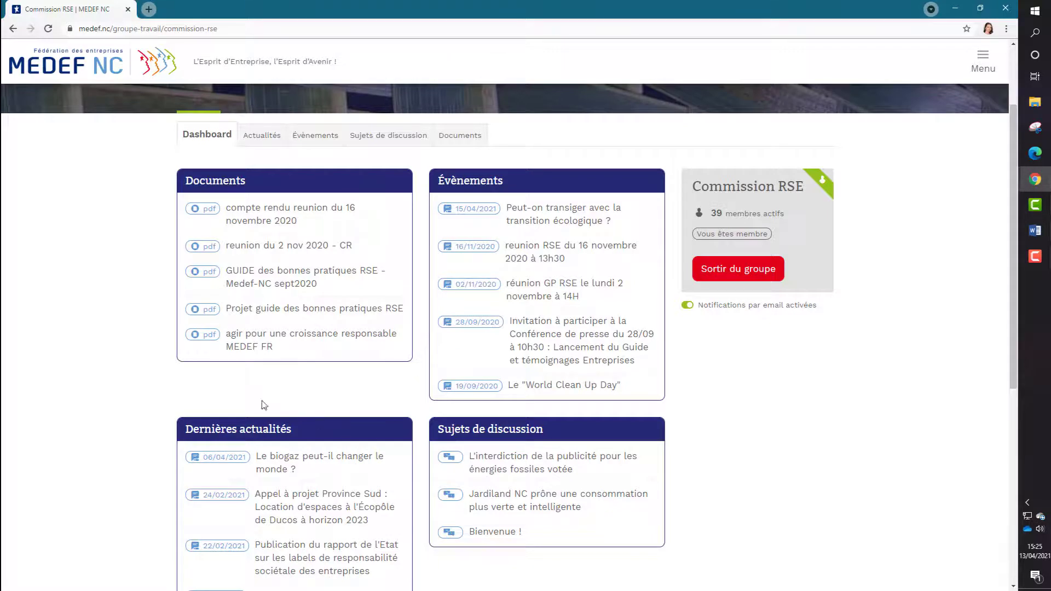
scroll(103, 403, down, 1)
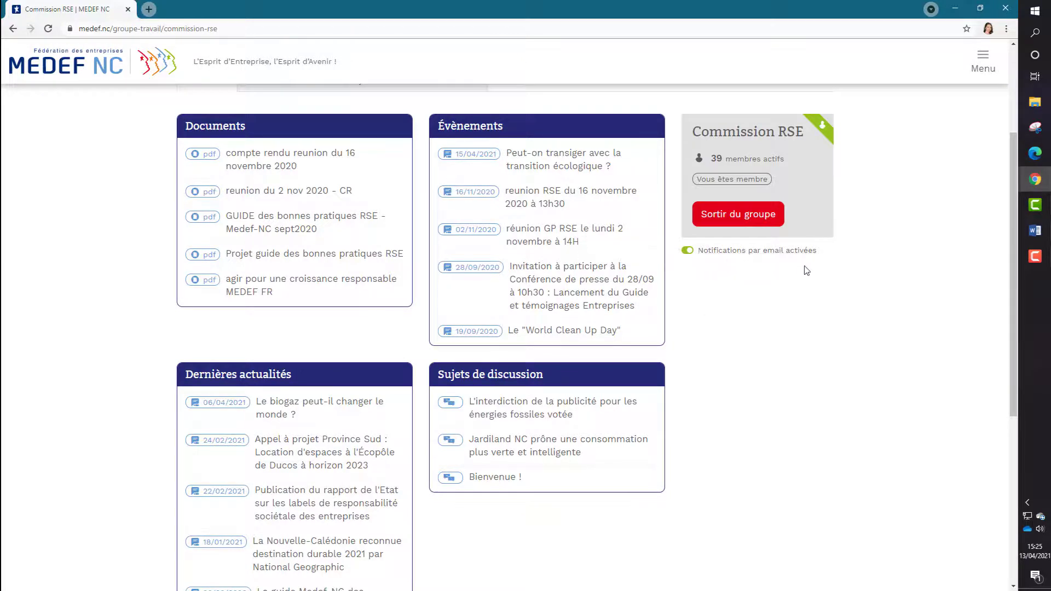
scroll(712, 372, up, 1)
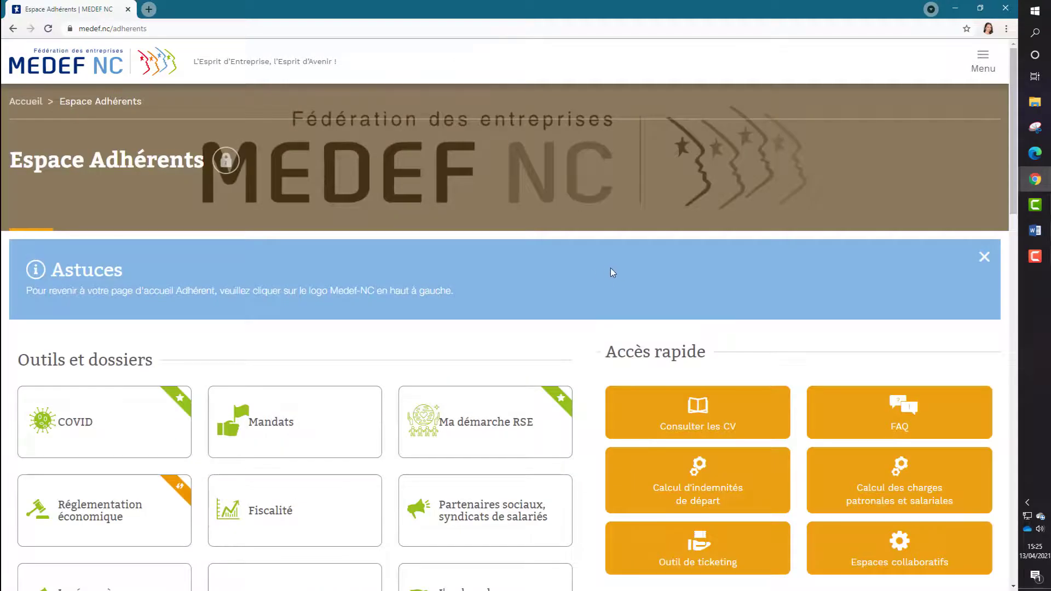
Return to the Espace Adhérents home page, open all the network announcements and browse them
scroll(612, 270, down, 5)
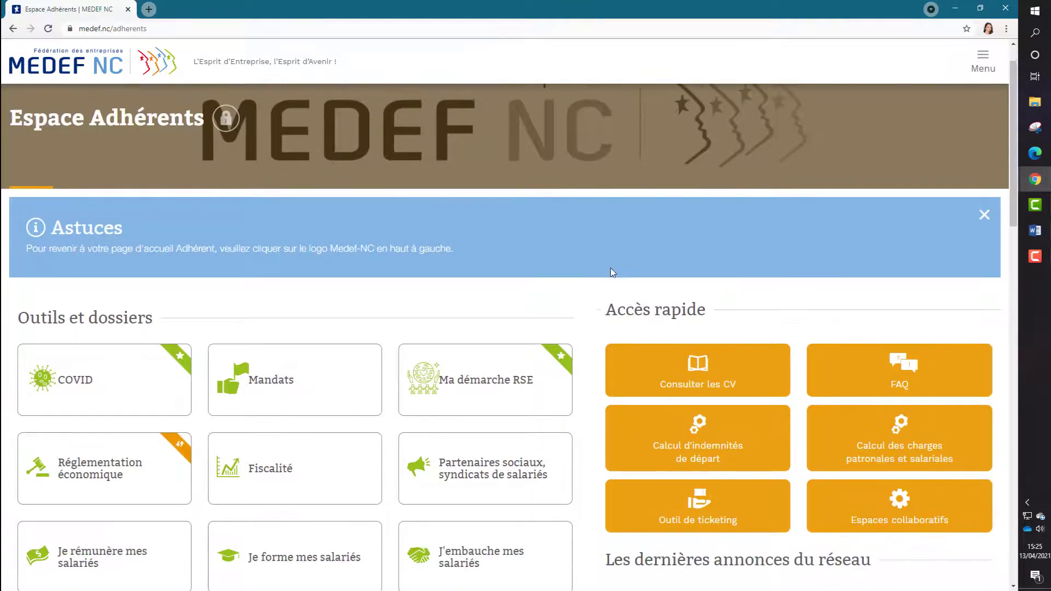
scroll(612, 272, down, 1)
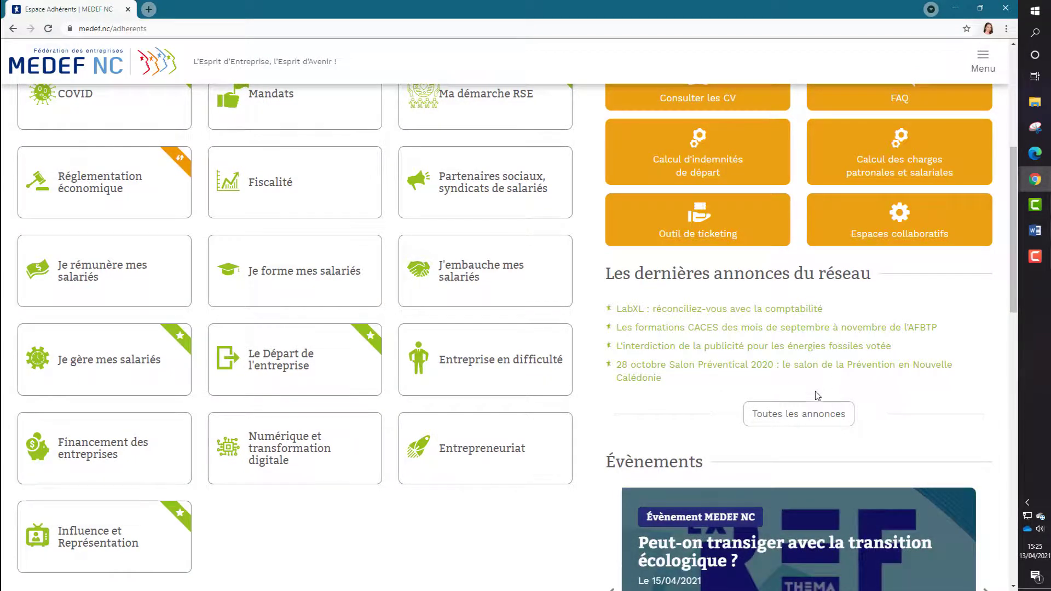
click(797, 416)
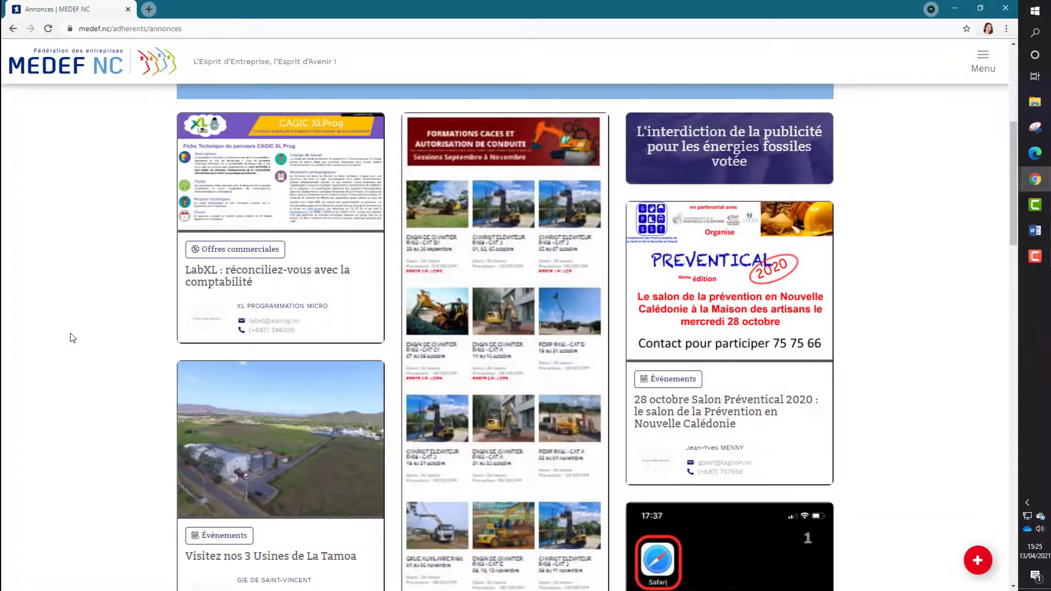
scroll(72, 338, down, 5)
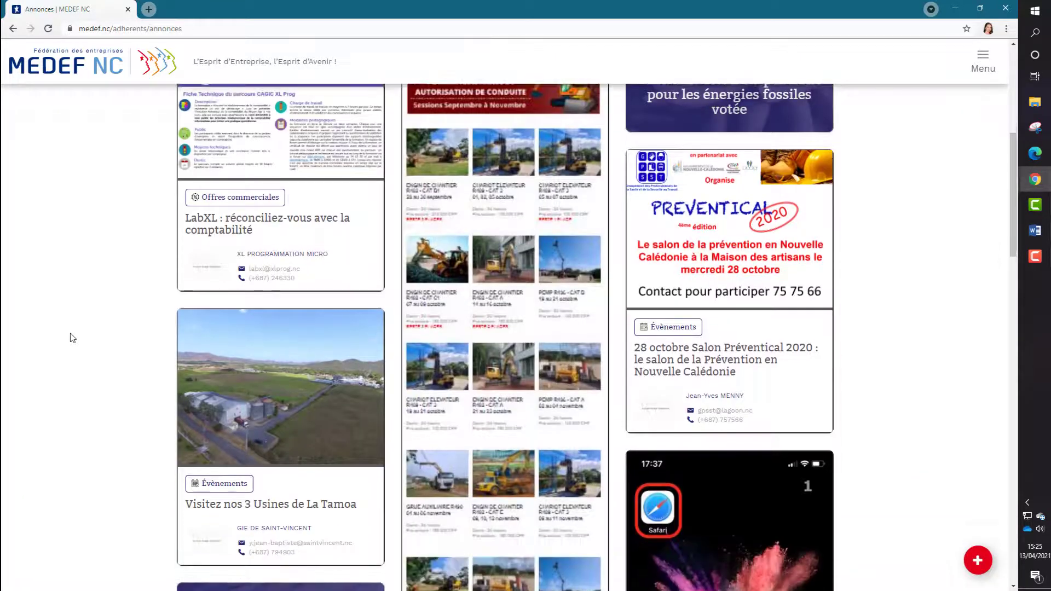
scroll(71, 338, down, 5)
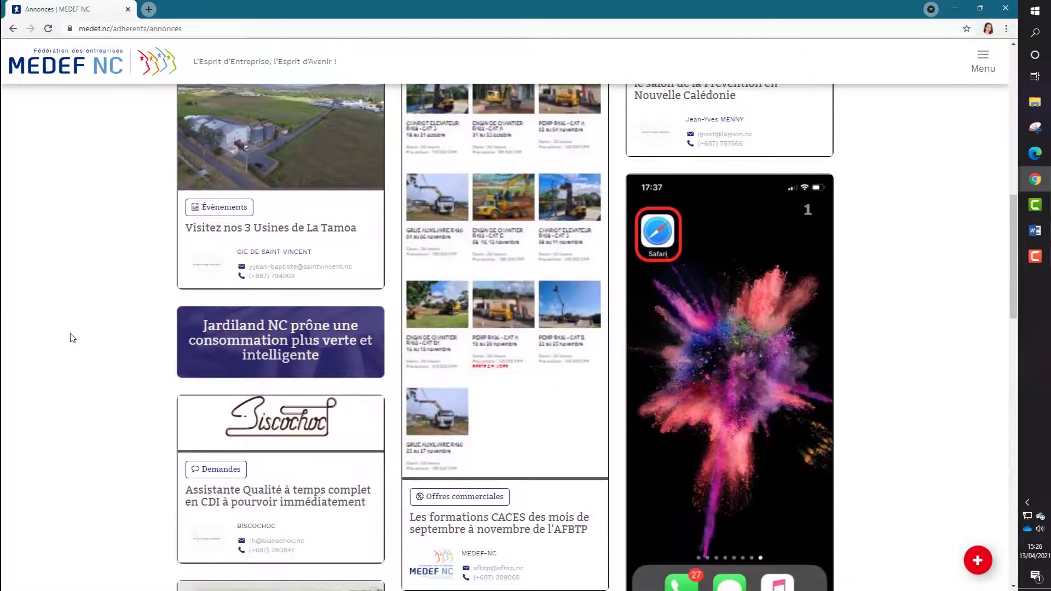
scroll(71, 337, down, 3)
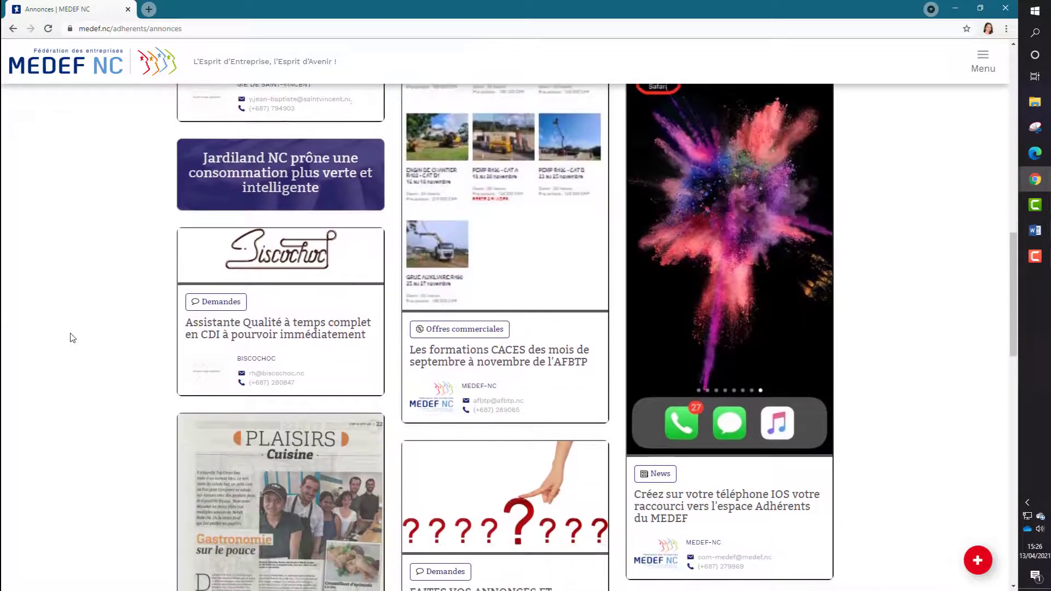
scroll(71, 337, down, 3)
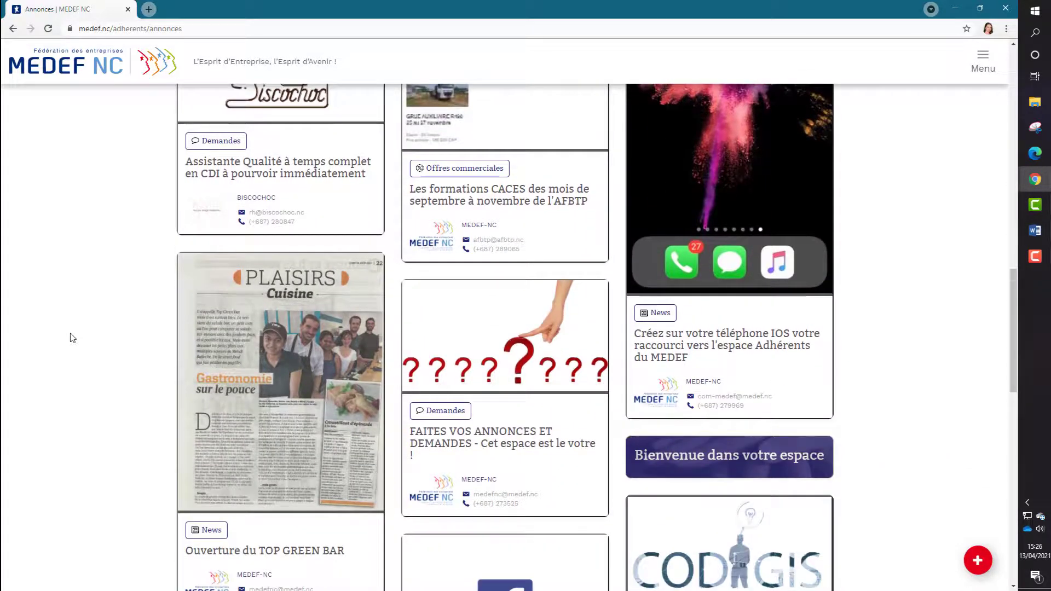
Start a new announcement titled "Une formation" with the description "Une formation de..... qui dure....."
click(979, 561)
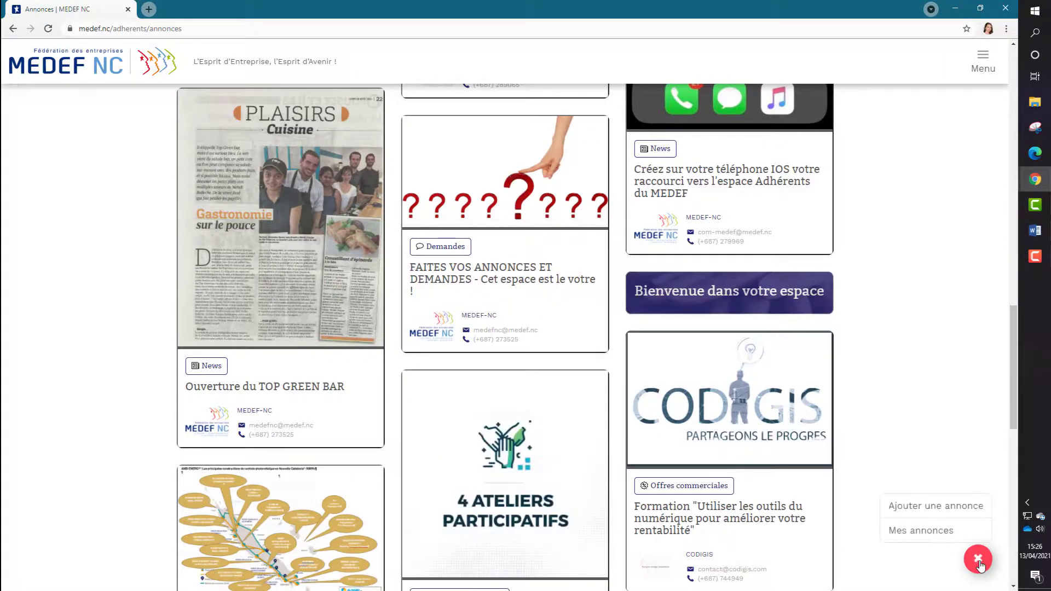
click(938, 508)
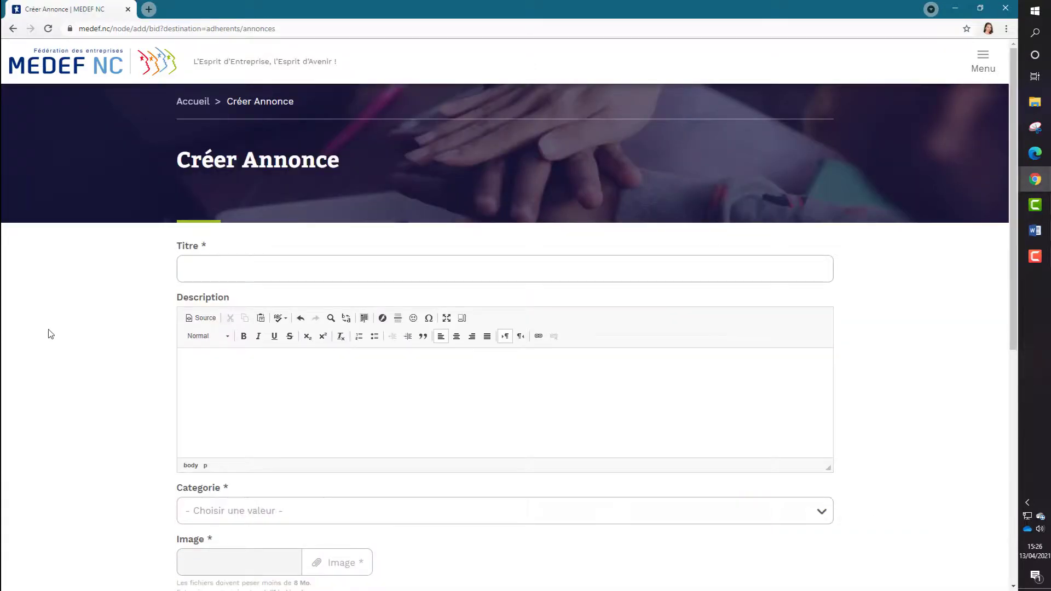
click(196, 266)
text(Une formation)
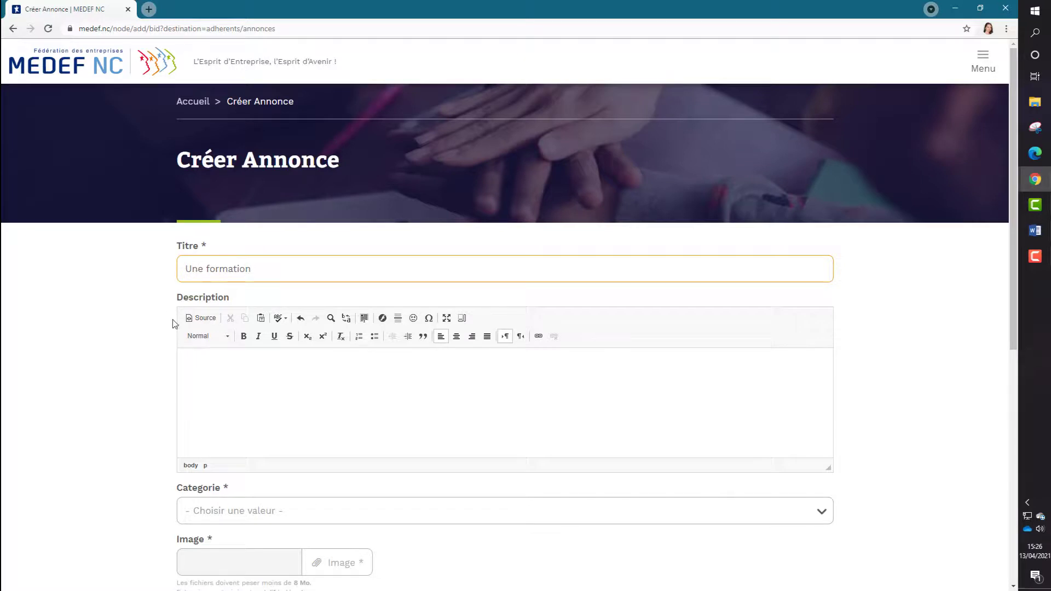
click(247, 392)
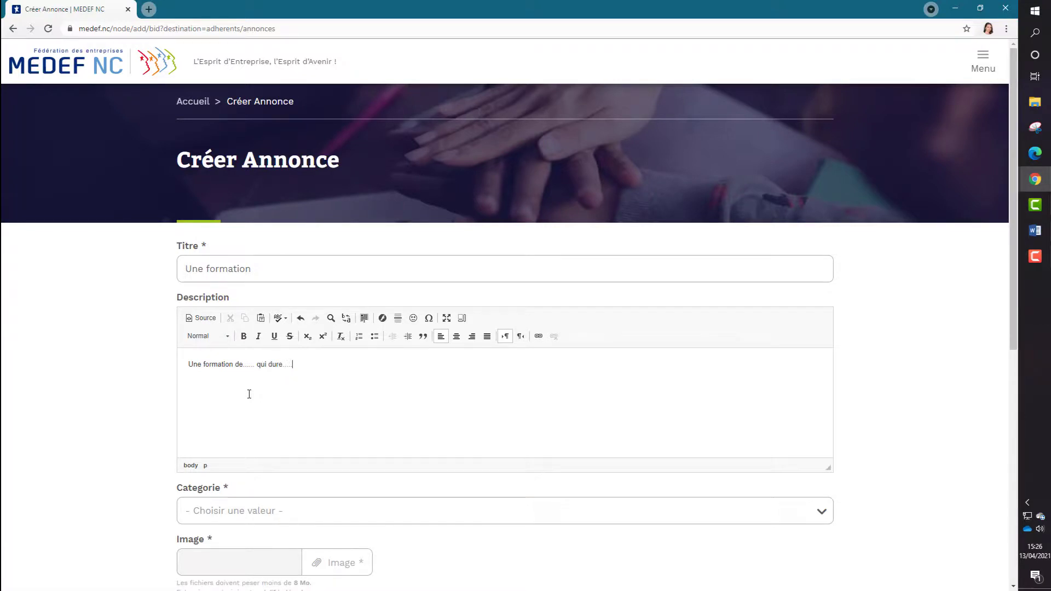
Review the announcement's Categorie options and the remaining image, email and phone fields without choosing a category
scroll(135, 394, down, 3)
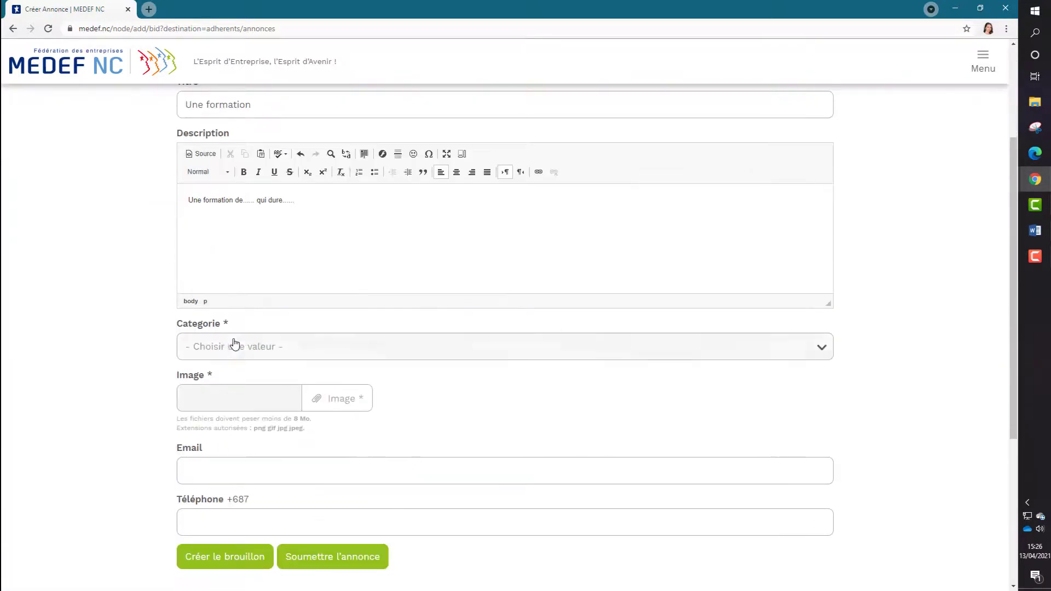
click(245, 346)
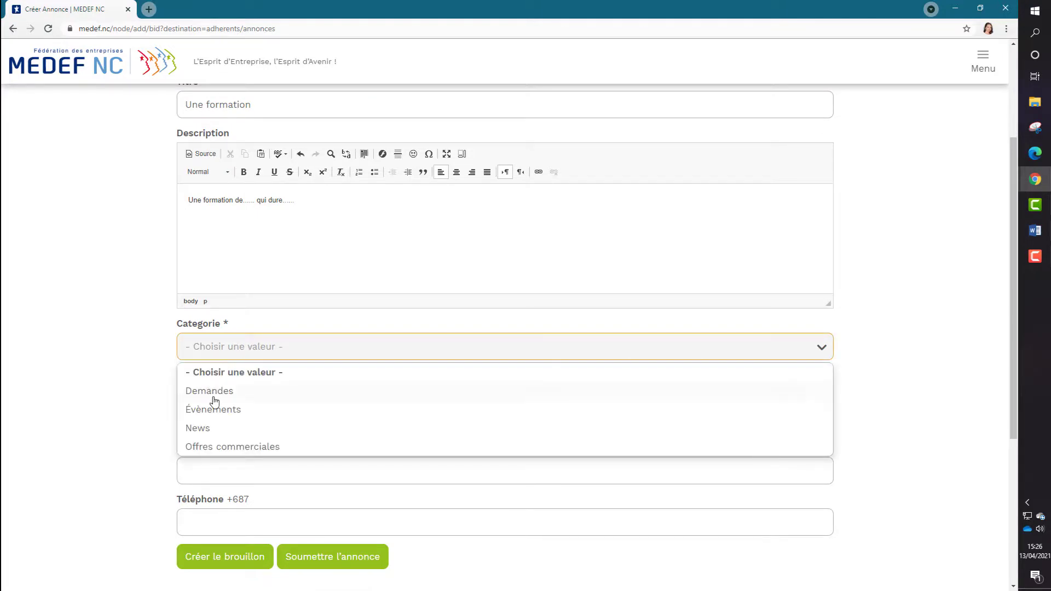
click(120, 415)
scroll(117, 414, down, 1)
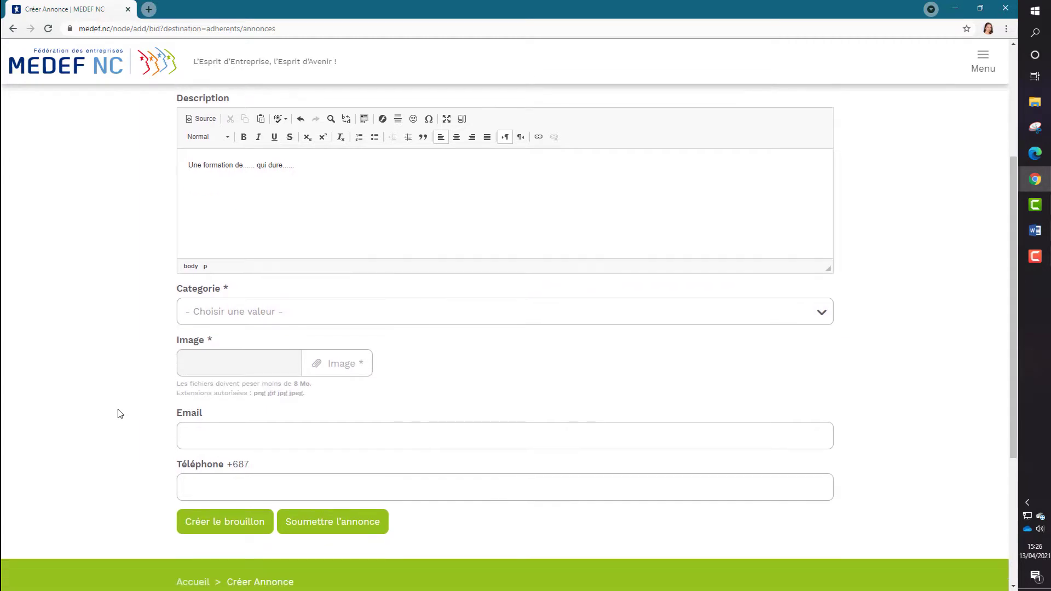